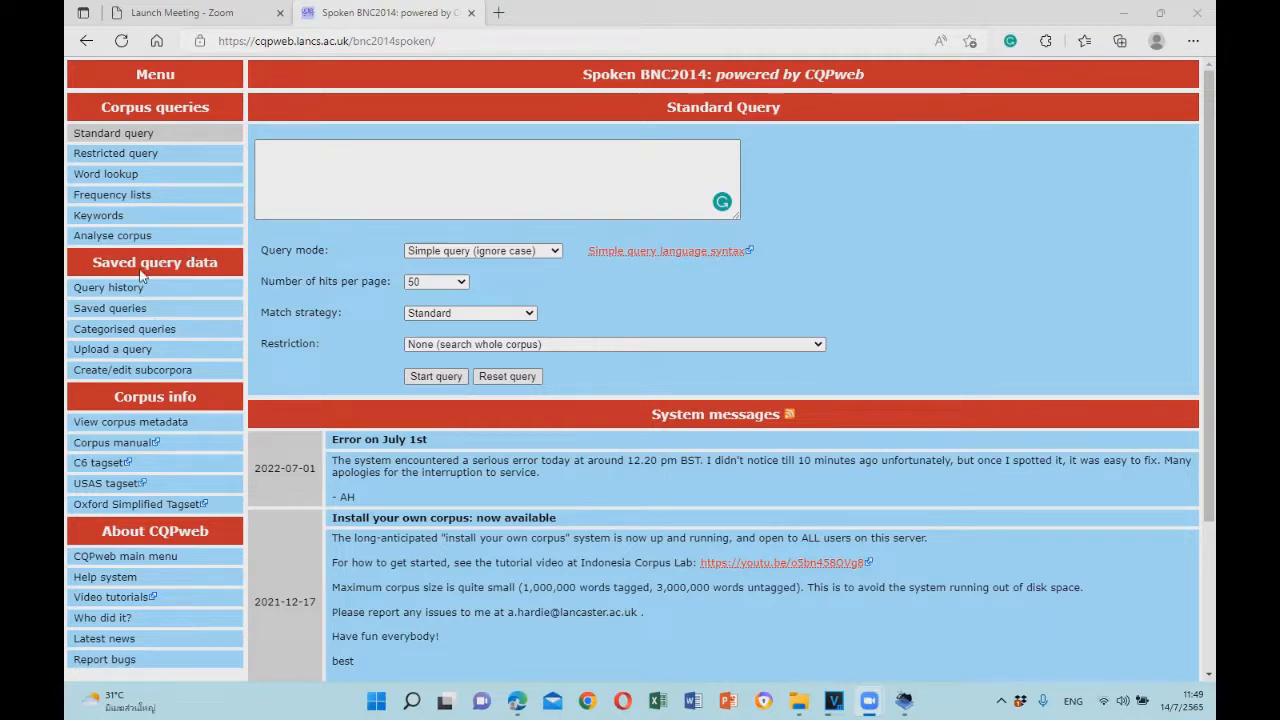
# Start defining a new subcorpus by selecting on text metadata
pyautogui.click(131, 372)
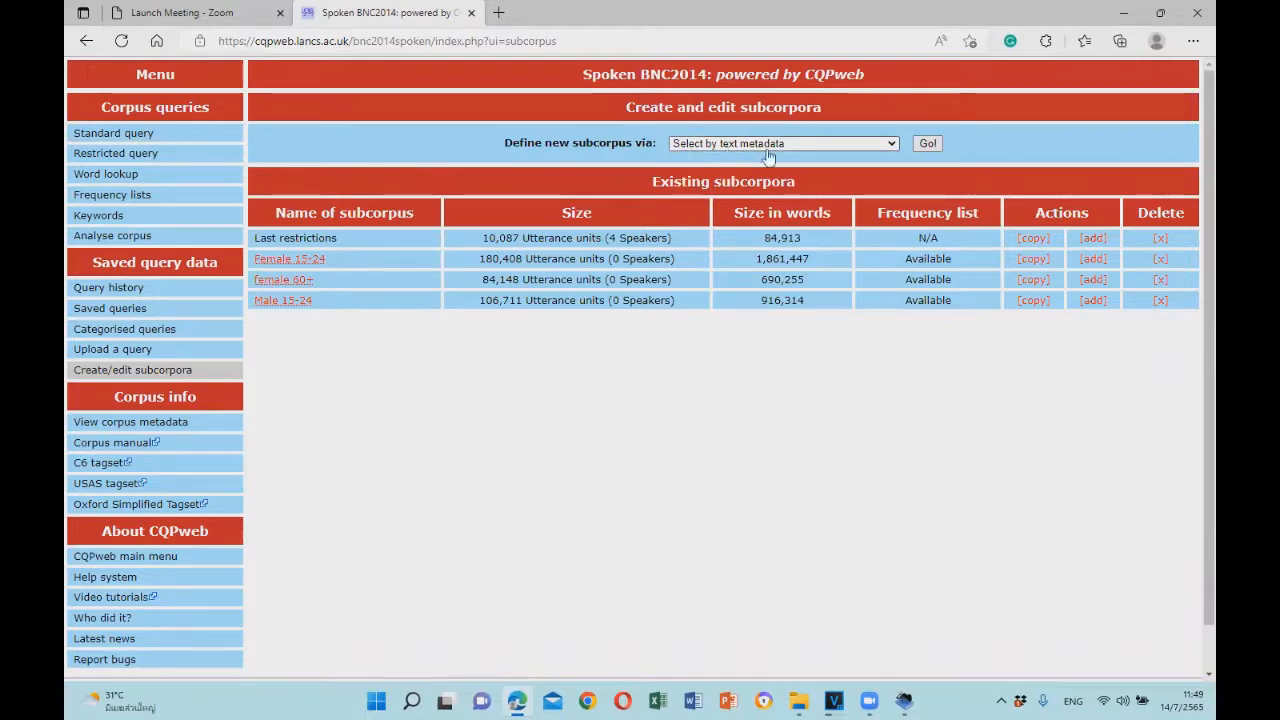
pyautogui.click(928, 145)
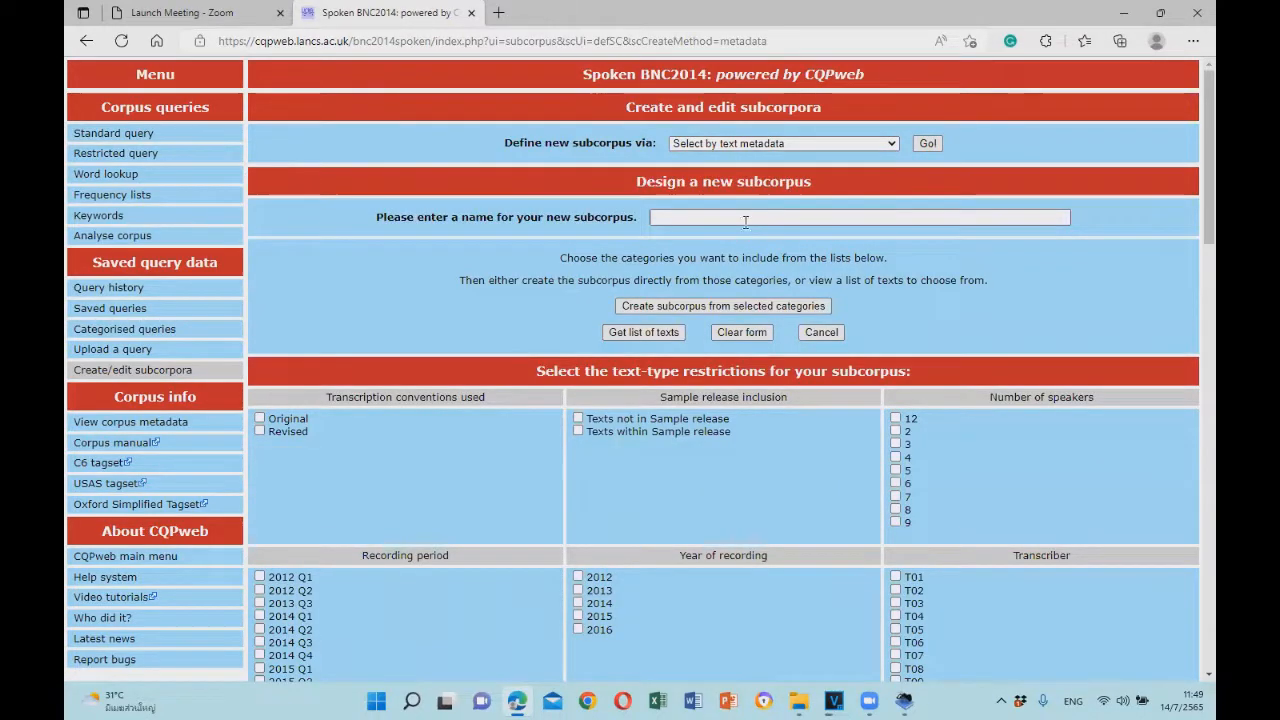
# Examine the text-type, sub-text and speaker restrictions available for designing the new subcorpus
pyautogui.scroll(-3, 716, 259)
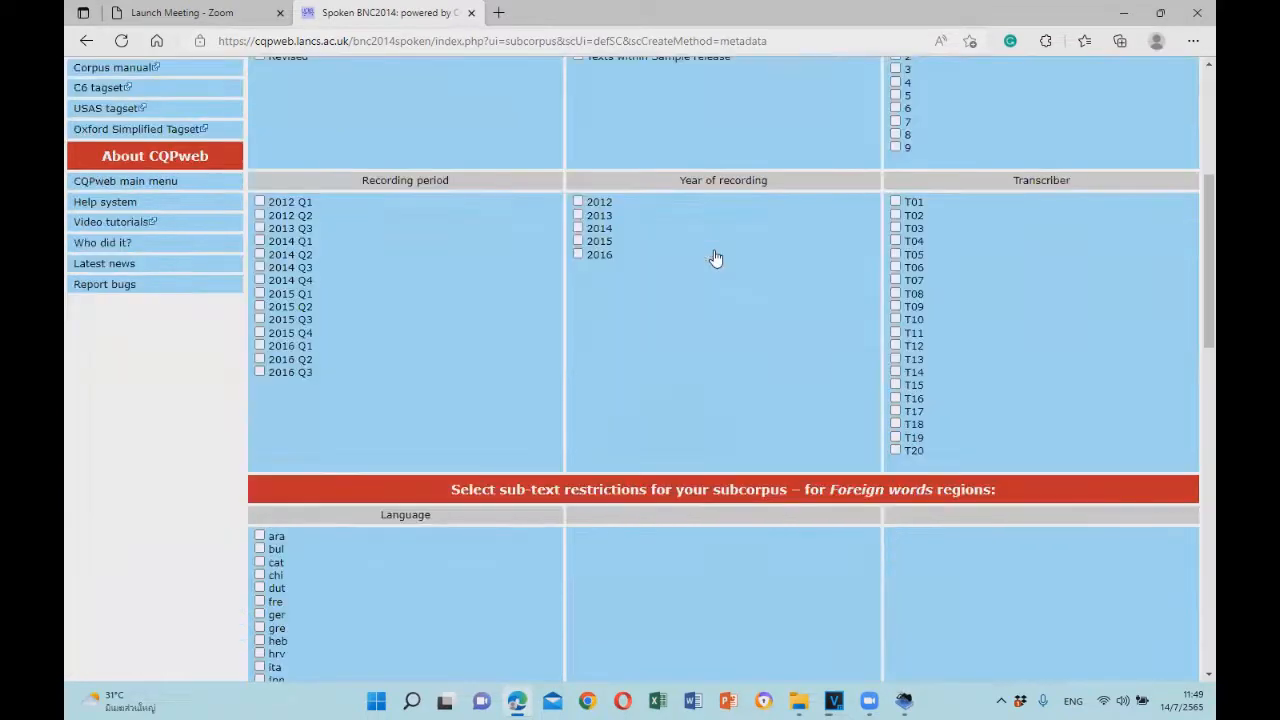
pyautogui.scroll(-3, 716, 259)
pyautogui.scroll(2, 714, 257)
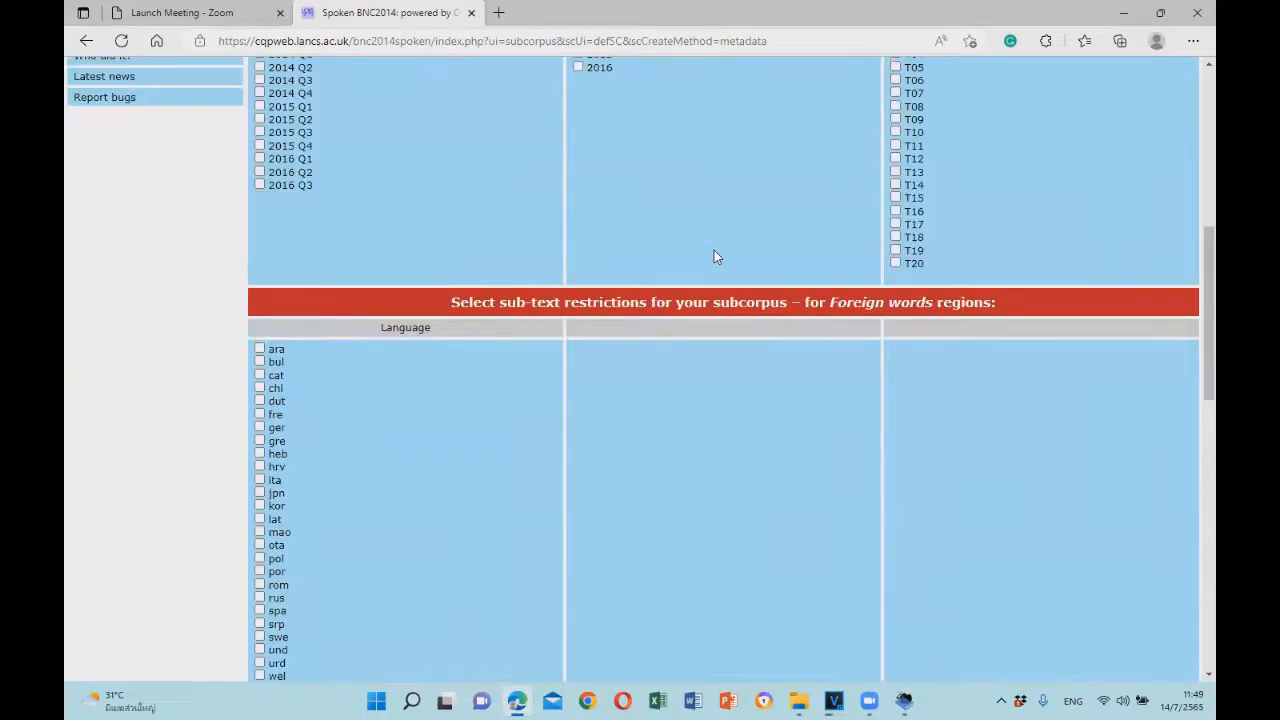
pyautogui.scroll(-3, 714, 257)
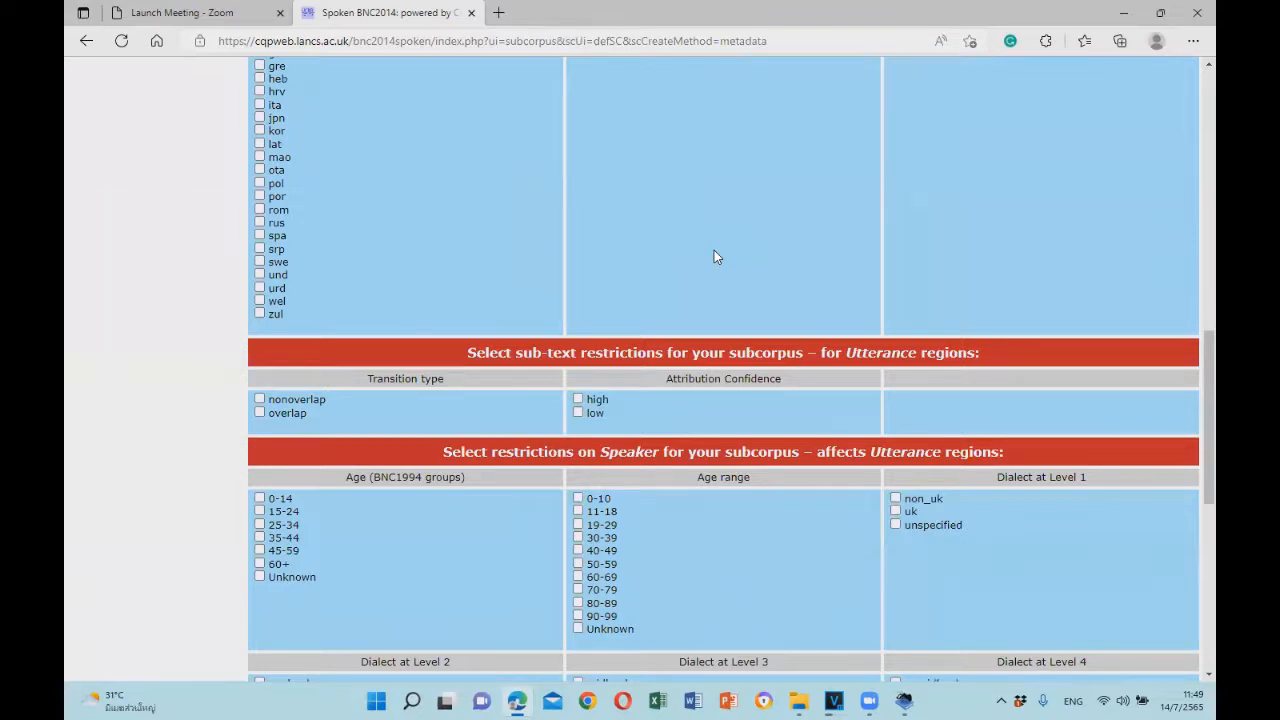
pyautogui.scroll(-1, 714, 257)
pyautogui.scroll(-1, 714, 257)
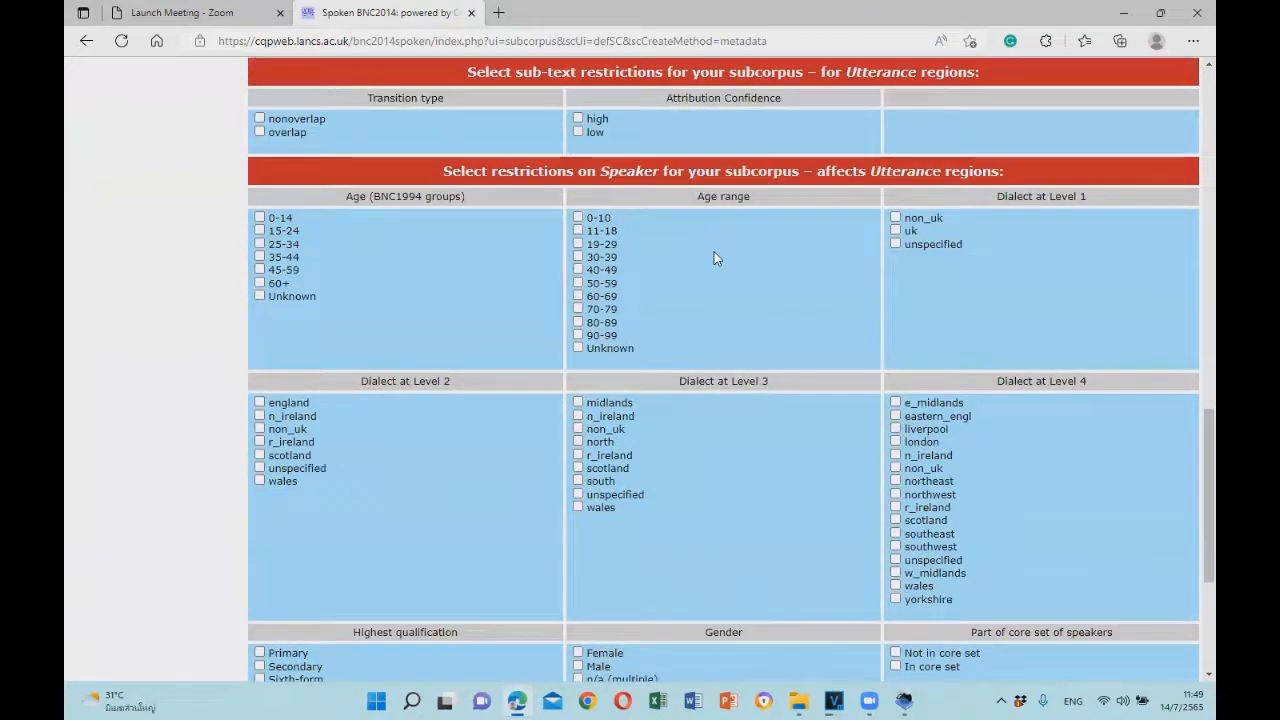
pyautogui.scroll(-2, 712, 258)
pyautogui.scroll(3, 712, 261)
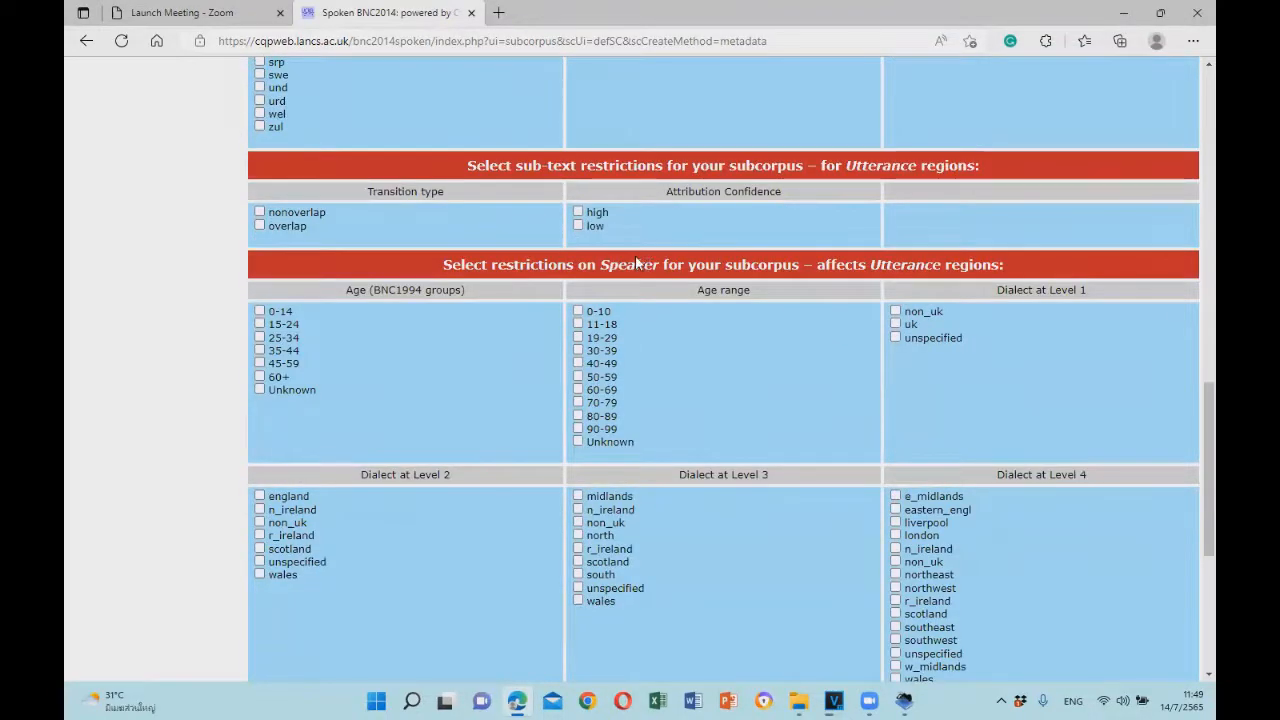
pyautogui.moveTo(611, 263); pyautogui.dragTo(658, 264)
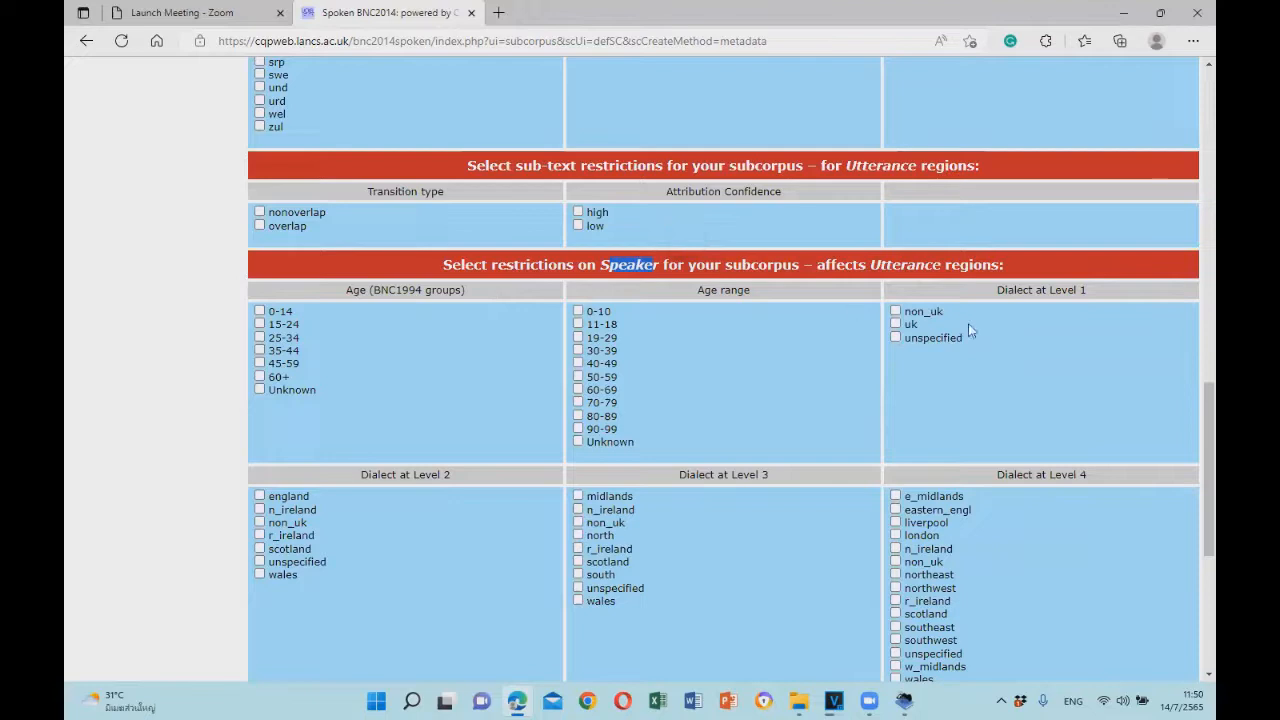
pyautogui.scroll(-3, 952, 376)
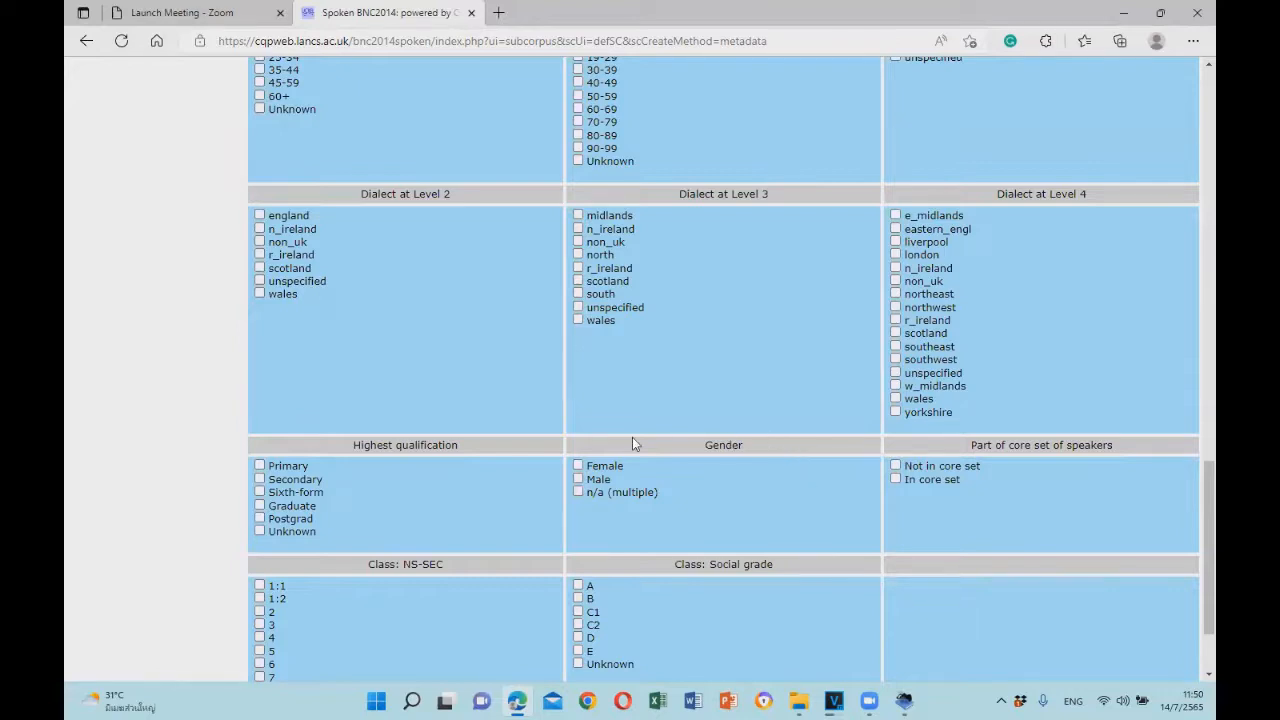
pyautogui.scroll(3, 525, 258)
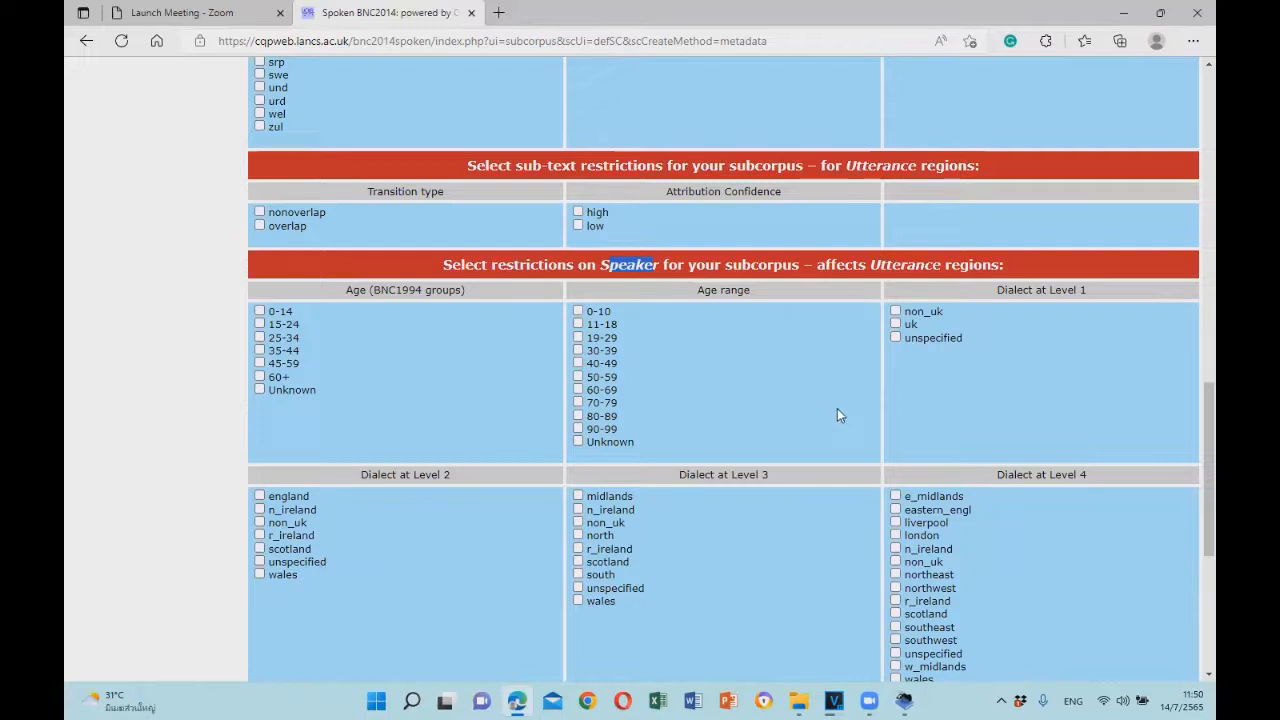
# Restrict the subcorpus speakers to gender Male and the BNC1994 age group 60+
pyautogui.scroll(-2, 722, 428)
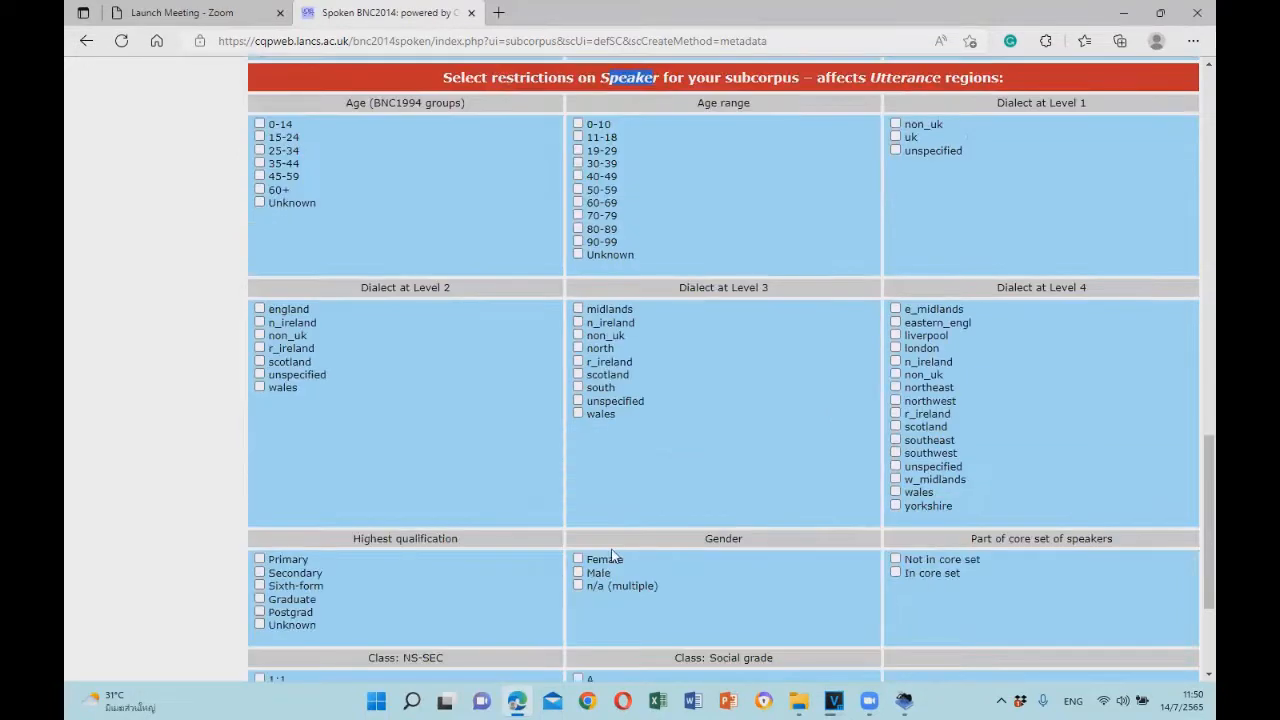
pyautogui.click(578, 574)
pyautogui.scroll(1, 286, 309)
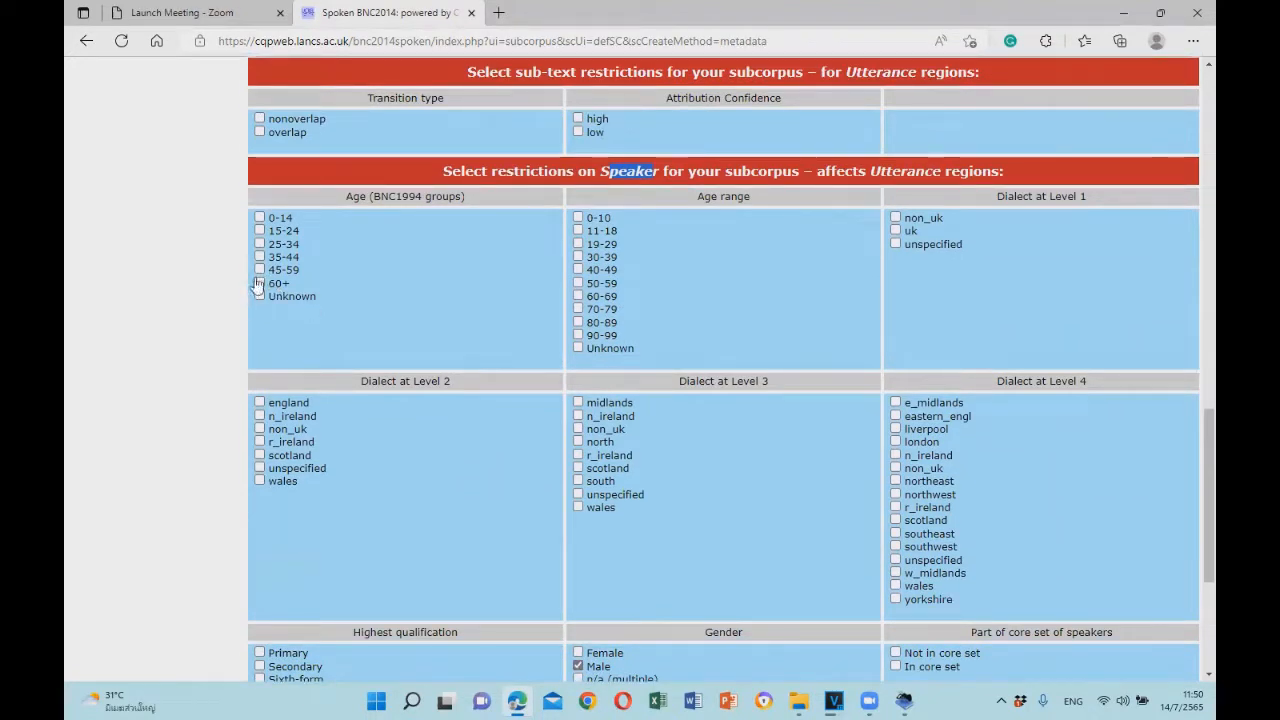
pyautogui.click(259, 283)
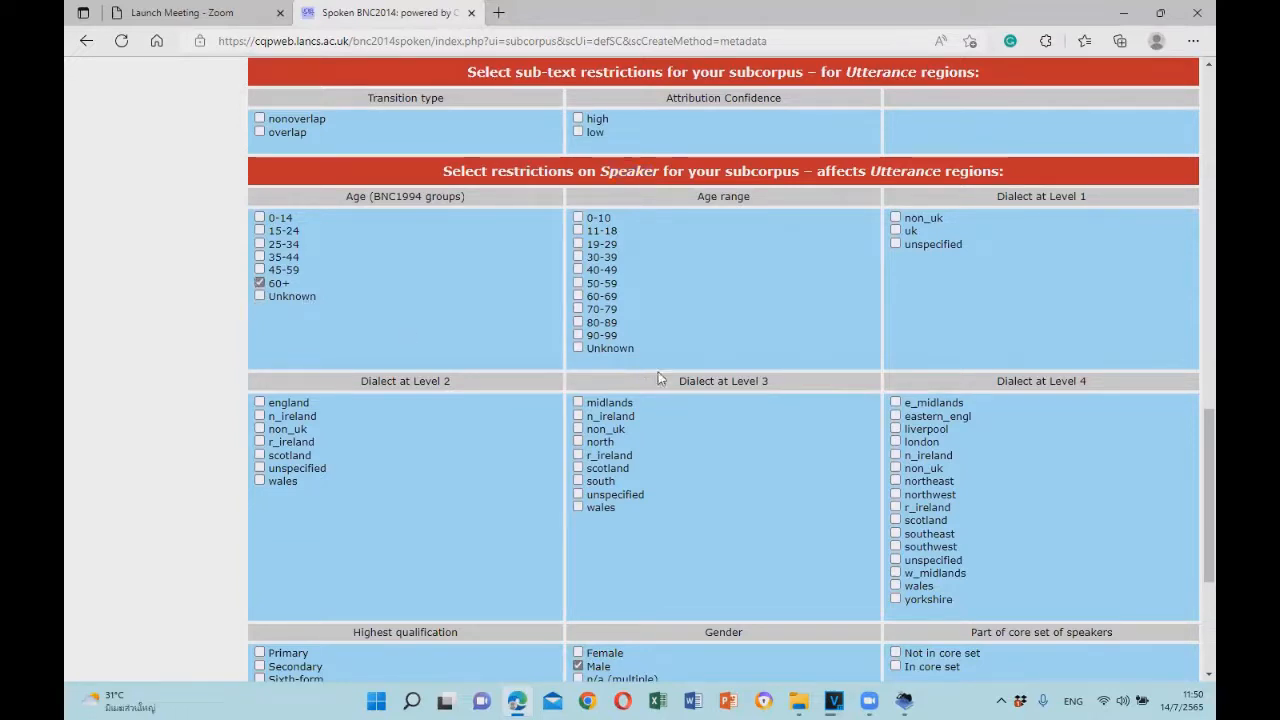
# Create the subcorpus from the selected categories under the name "male 60+" and compile its frequency list
pyautogui.scroll(5, 690, 381)
pyautogui.scroll(10, 696, 250)
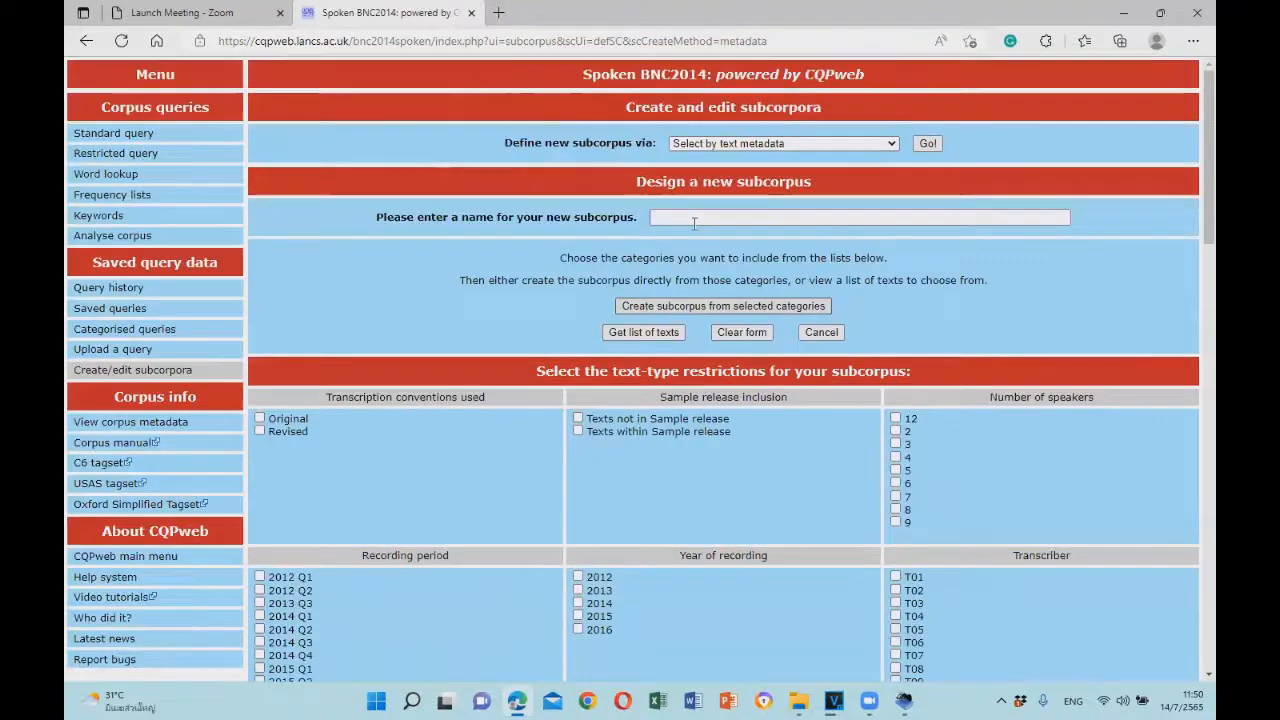
pyautogui.click(694, 216)
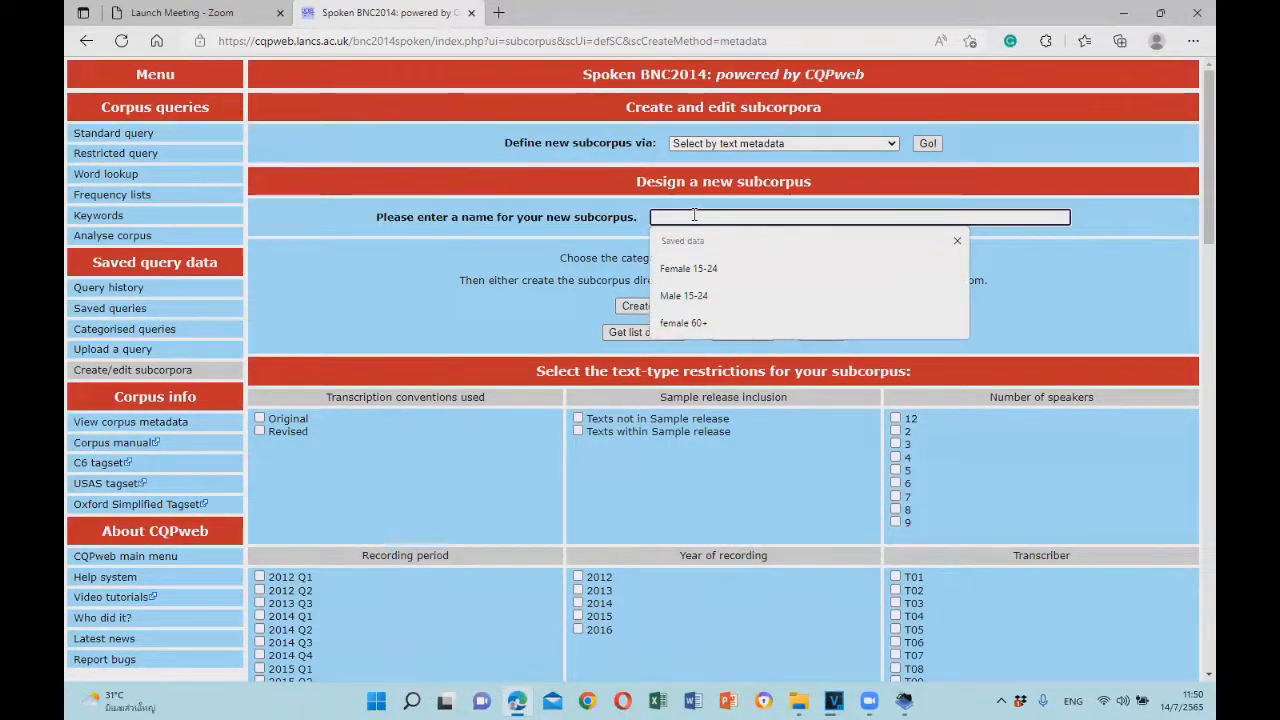
pyautogui.write('male 60+')
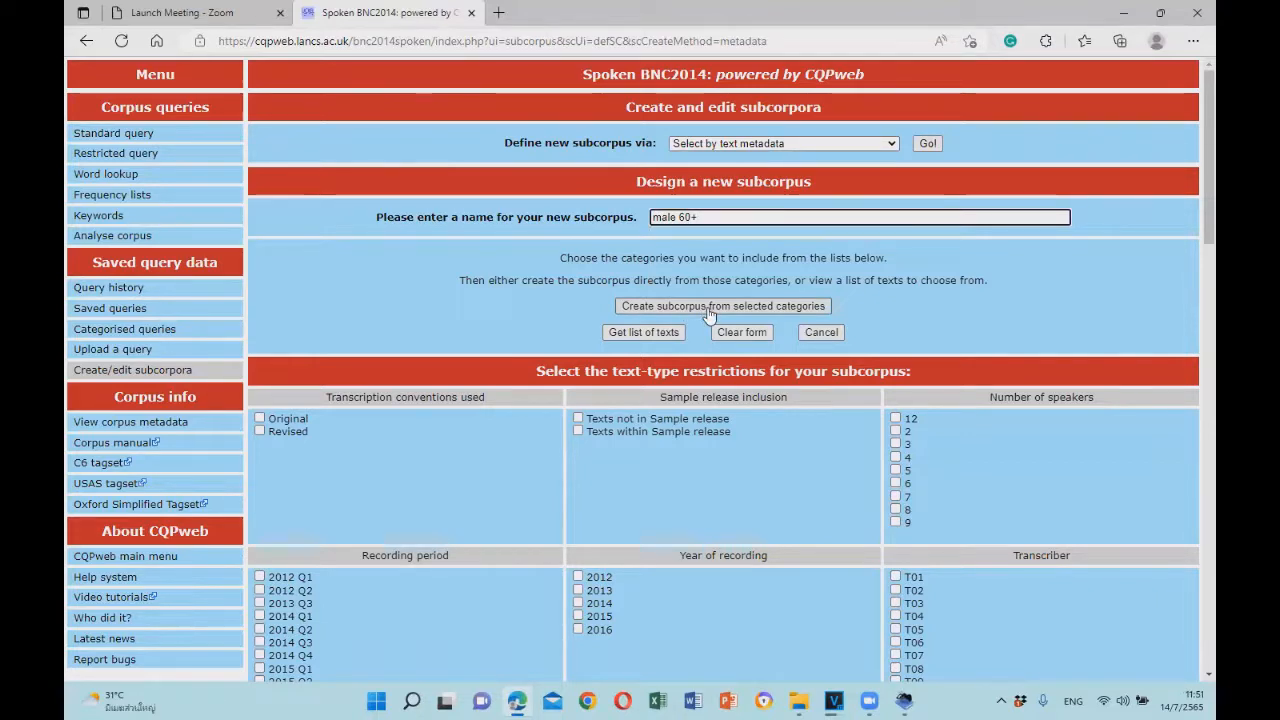
pyautogui.click(707, 308)
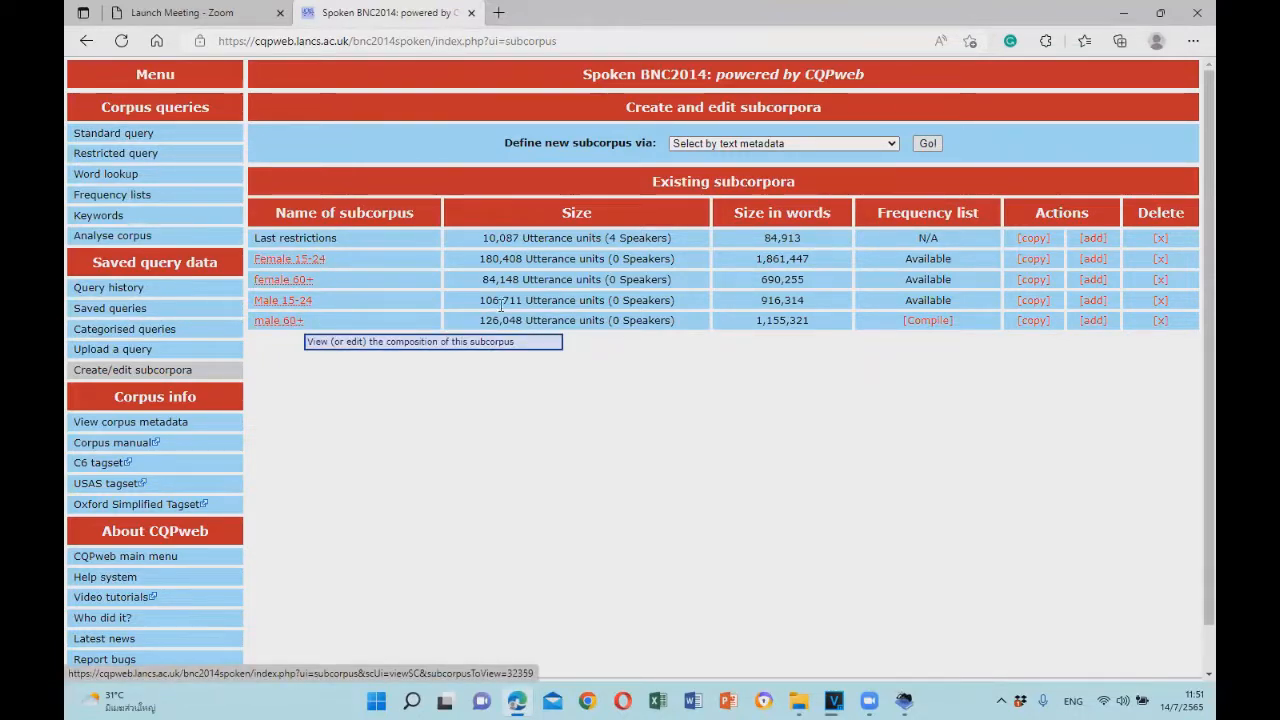
pyautogui.click(926, 320)
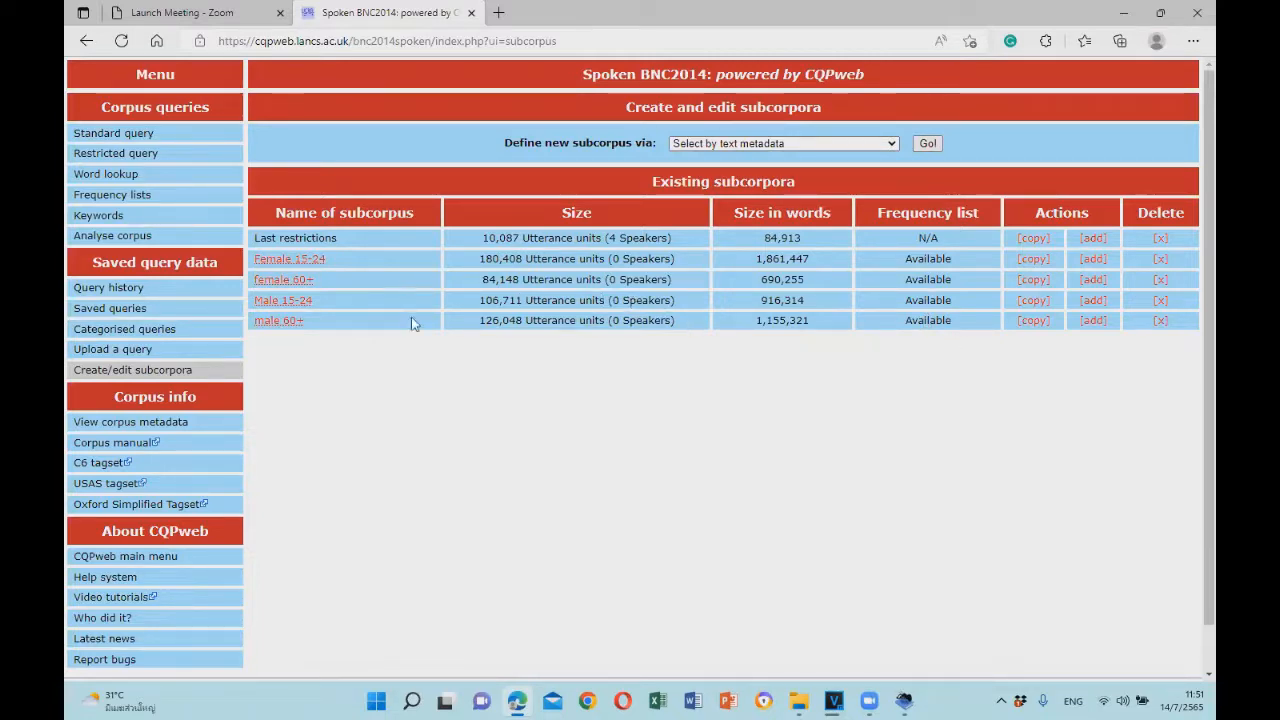
# Calculate the keywords of the male 60+ subcorpus compared with the rest of the corpus, keeping the default analysis options
pyautogui.click(108, 217)
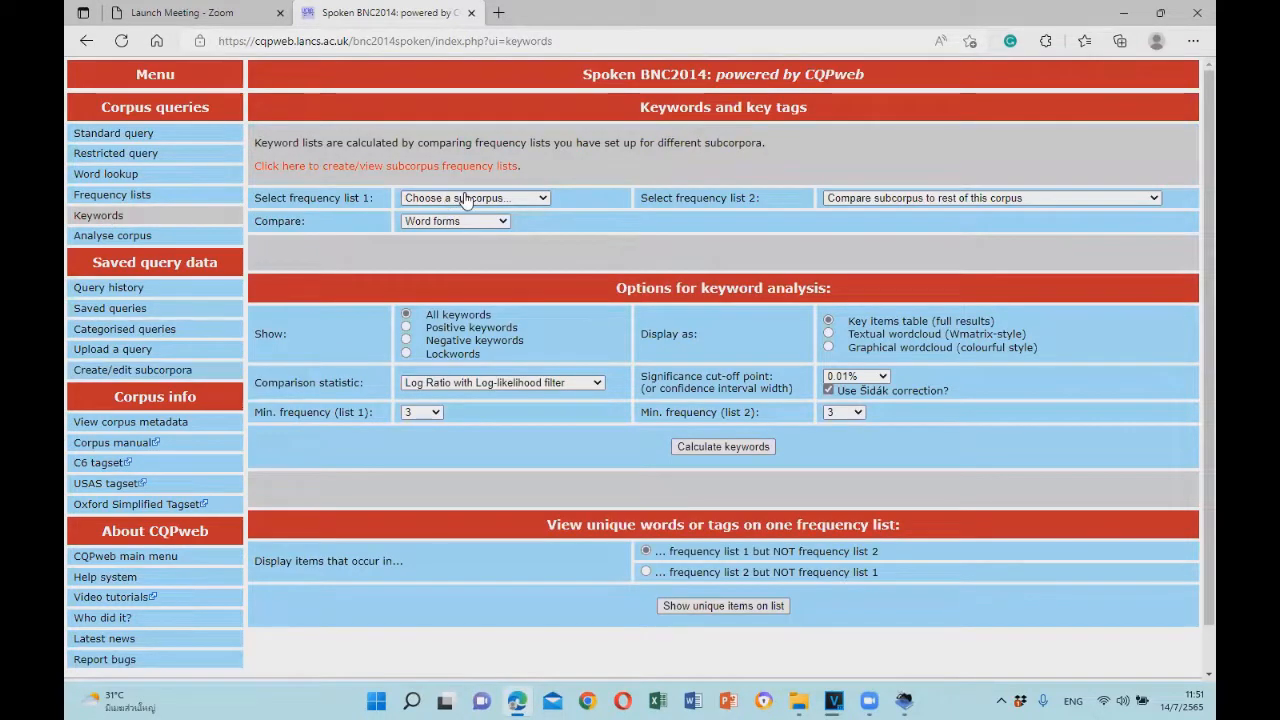
pyautogui.click(465, 198)
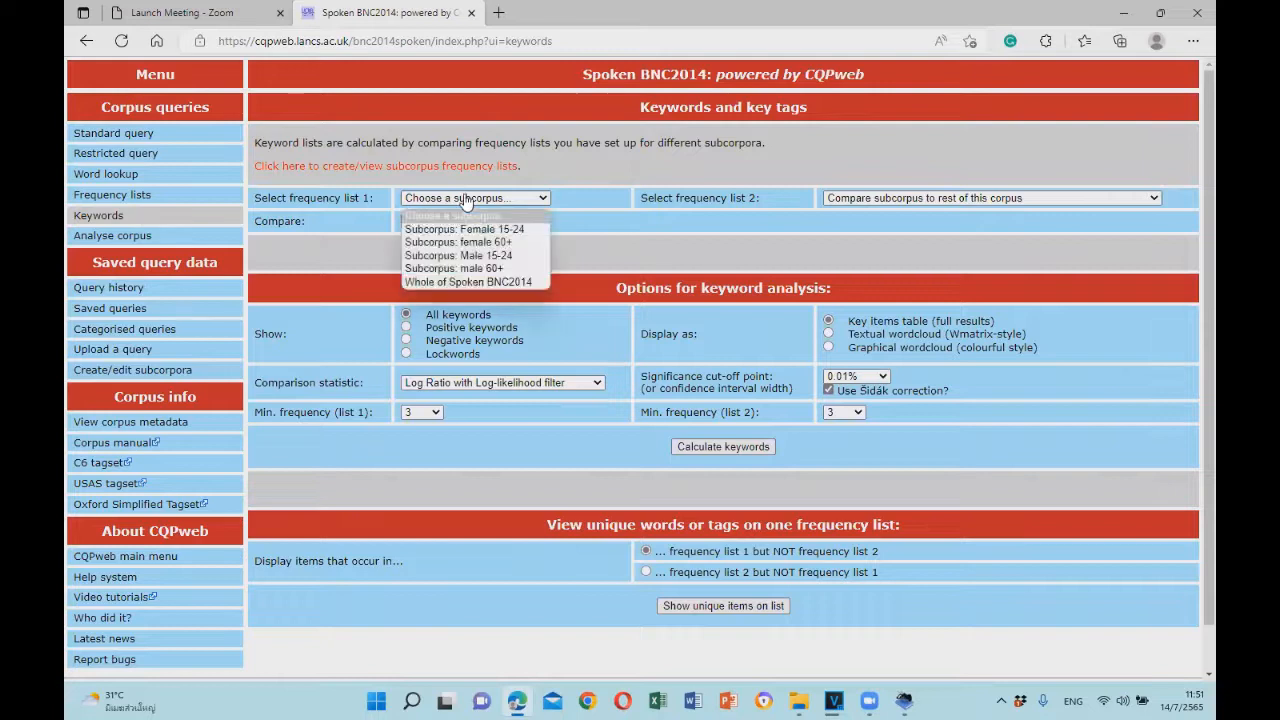
pyautogui.click(453, 269)
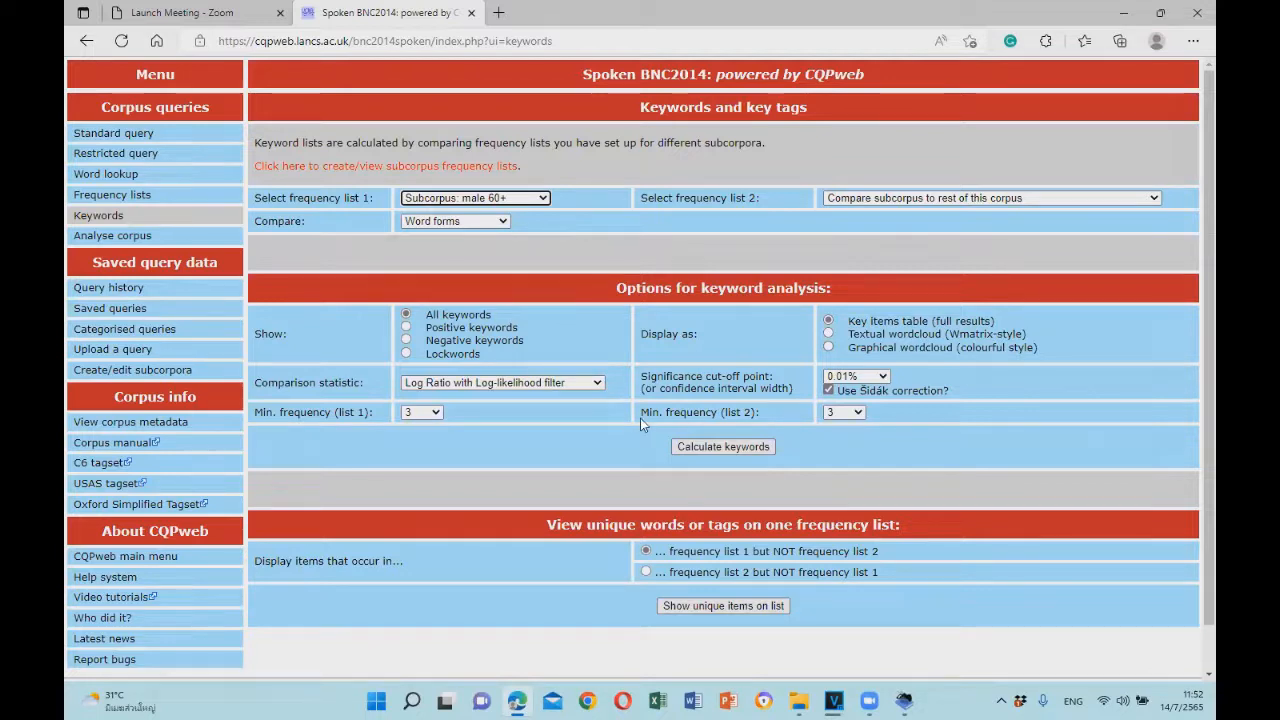
pyautogui.click(730, 452)
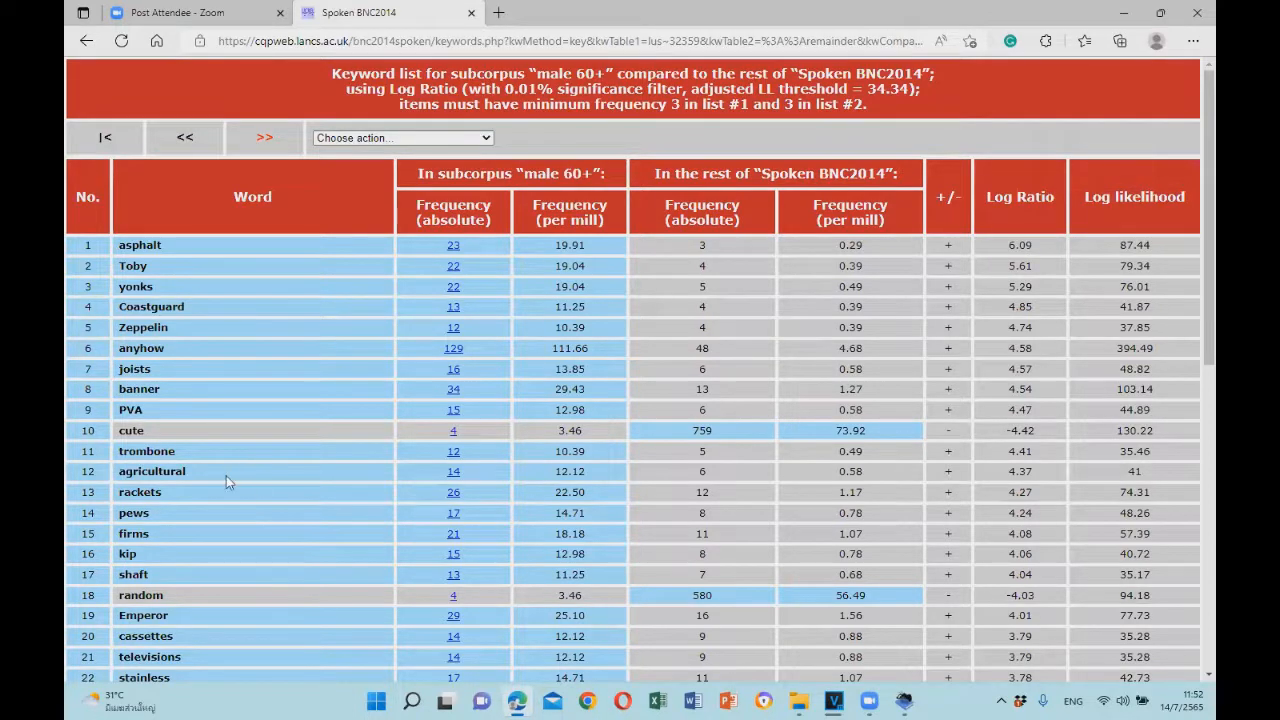
# Look through the keyword list and examine the concordance lines for "anyhow" in the male 60+ subcorpus
pyautogui.scroll(-2, 216, 510)
pyautogui.scroll(-2, 216, 510)
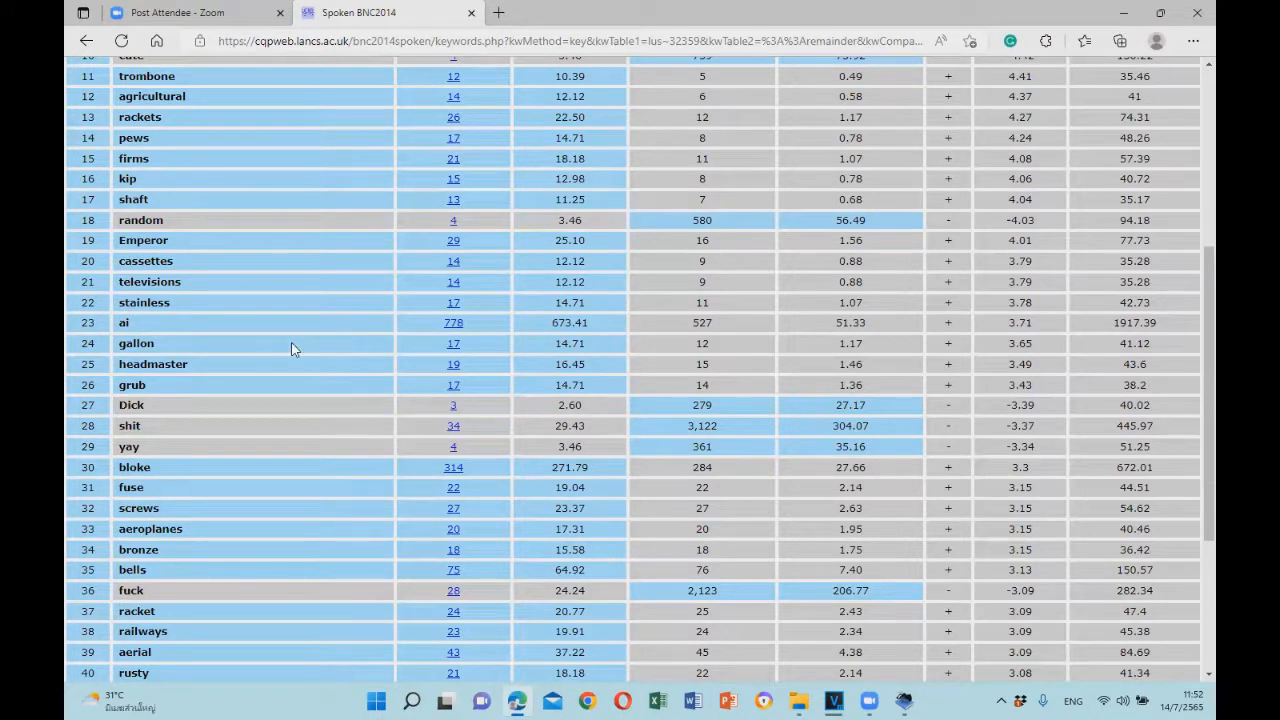
pyautogui.scroll(4, 292, 348)
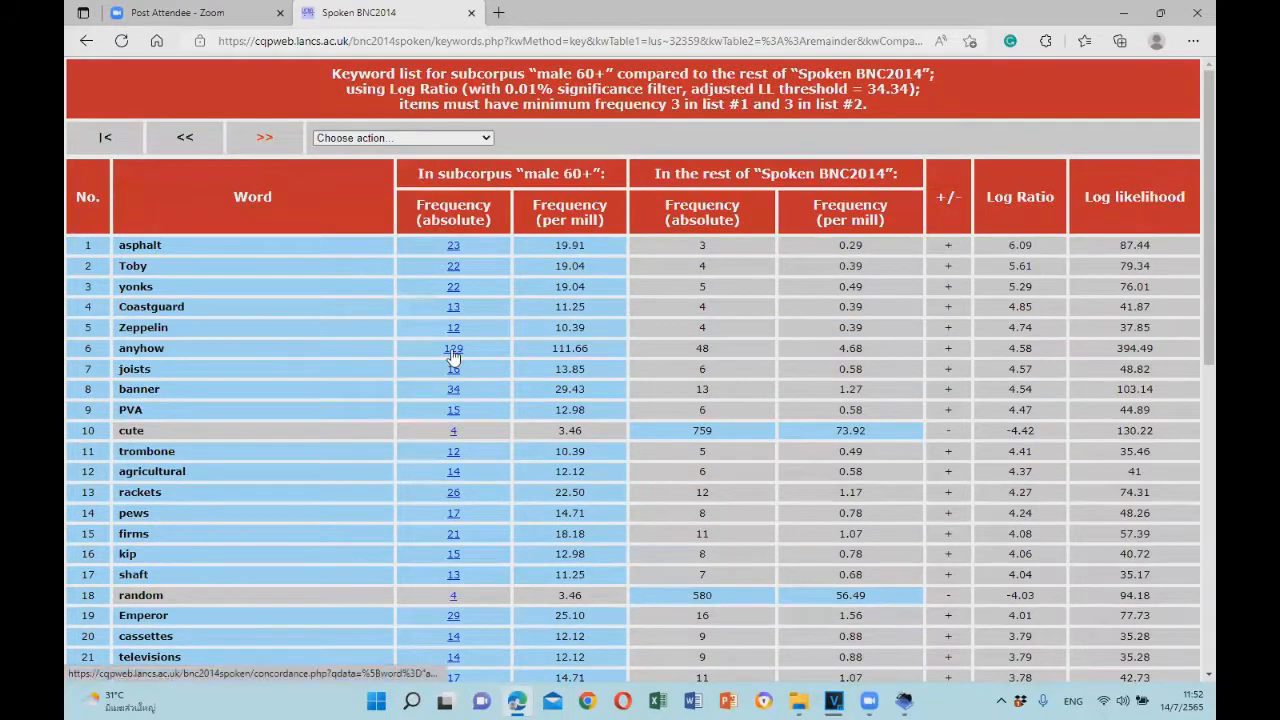
pyautogui.click(453, 352)
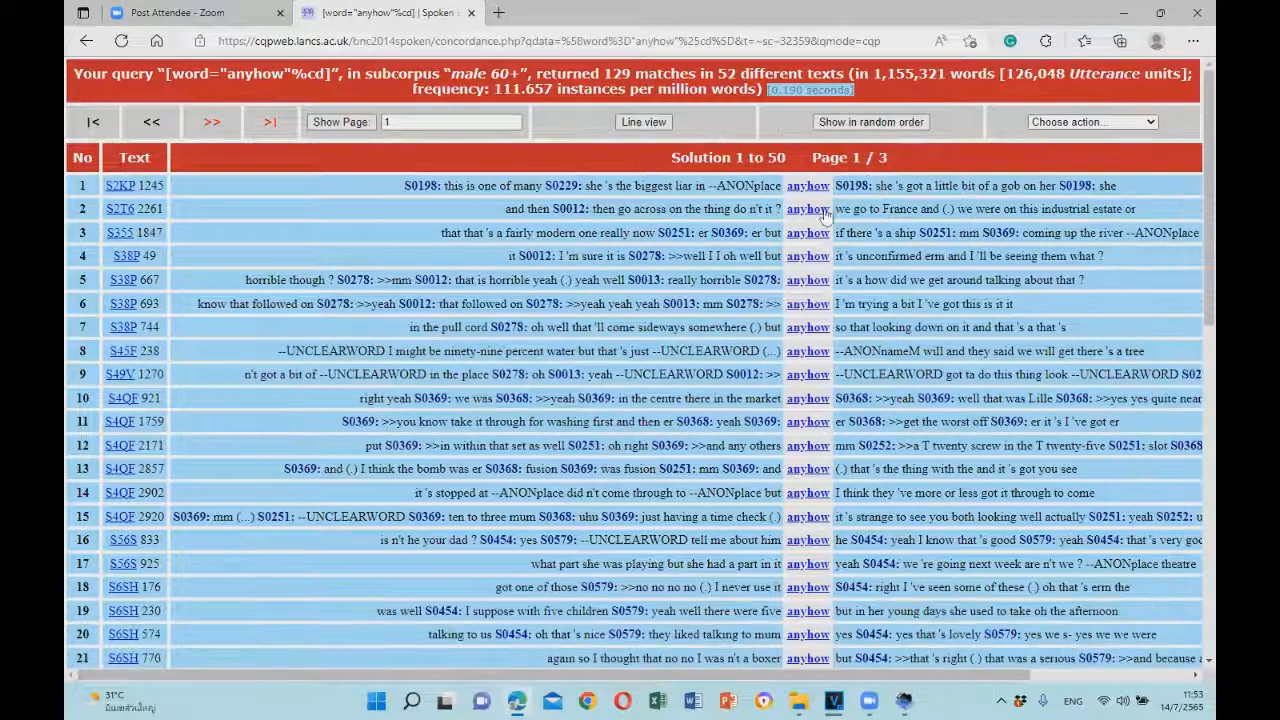
pyautogui.scroll(-1, 797, 225)
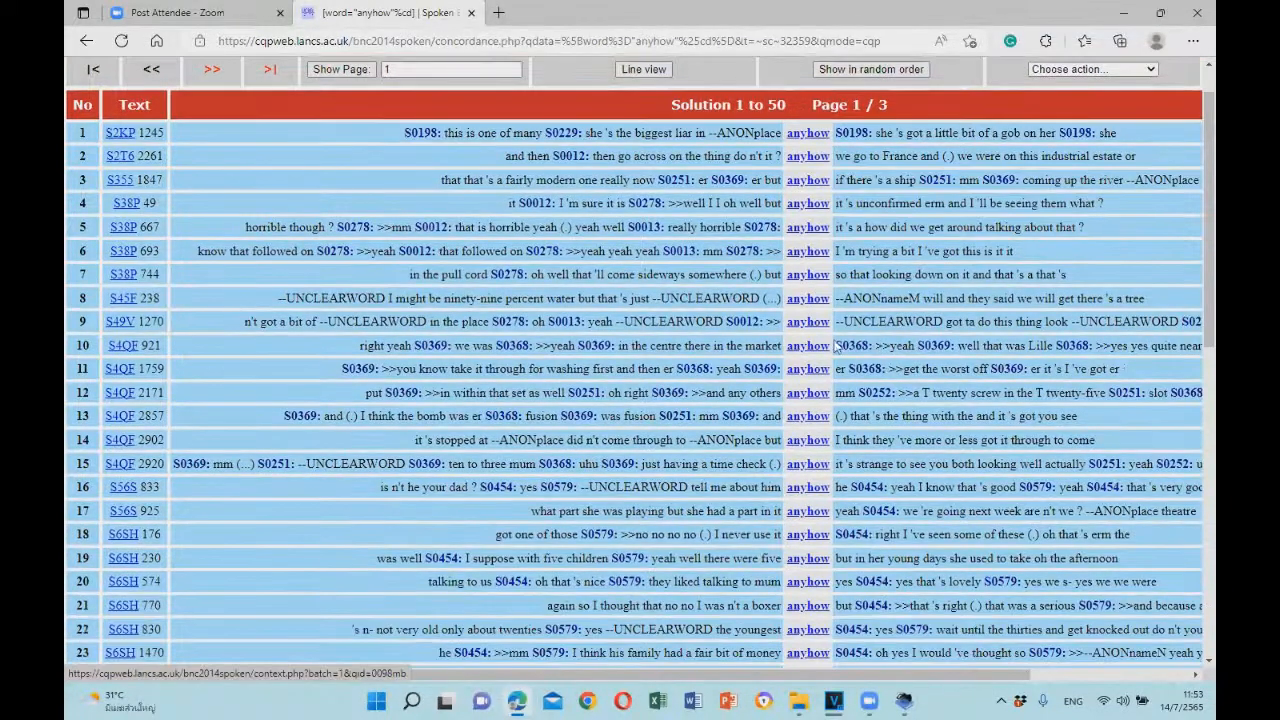
pyautogui.scroll(-3, 621, 337)
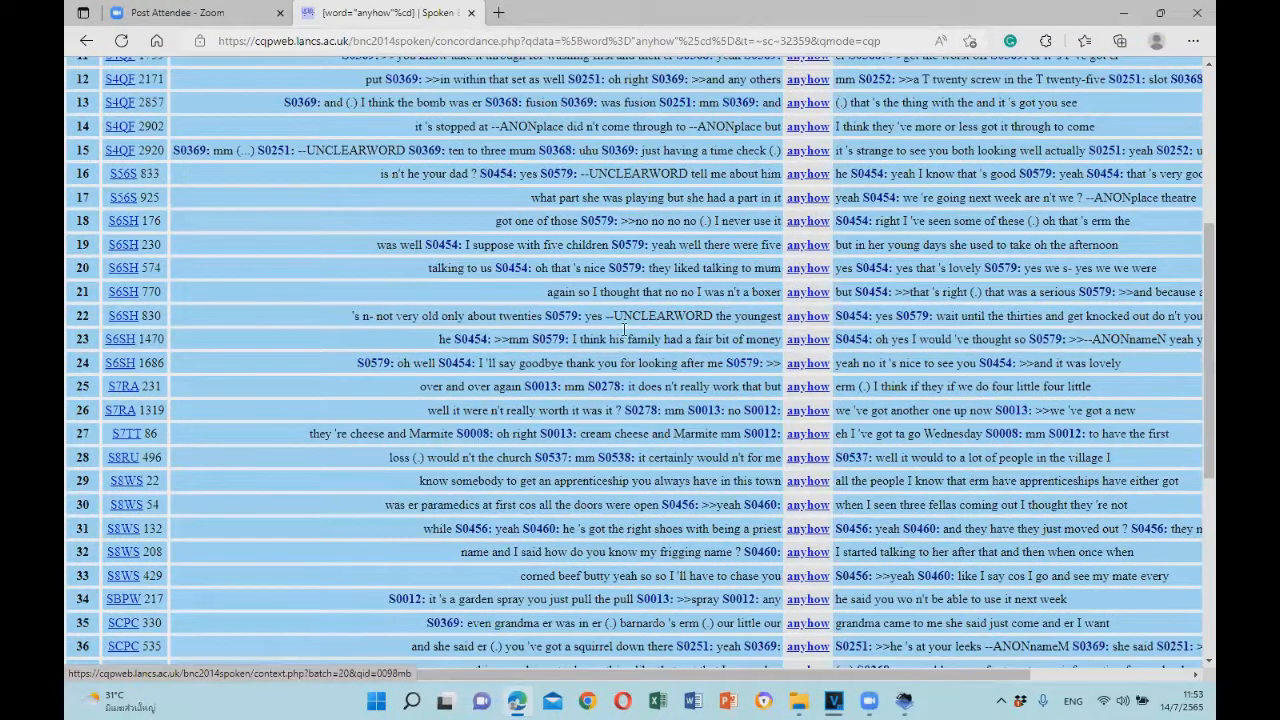
pyautogui.scroll(4, 814, 263)
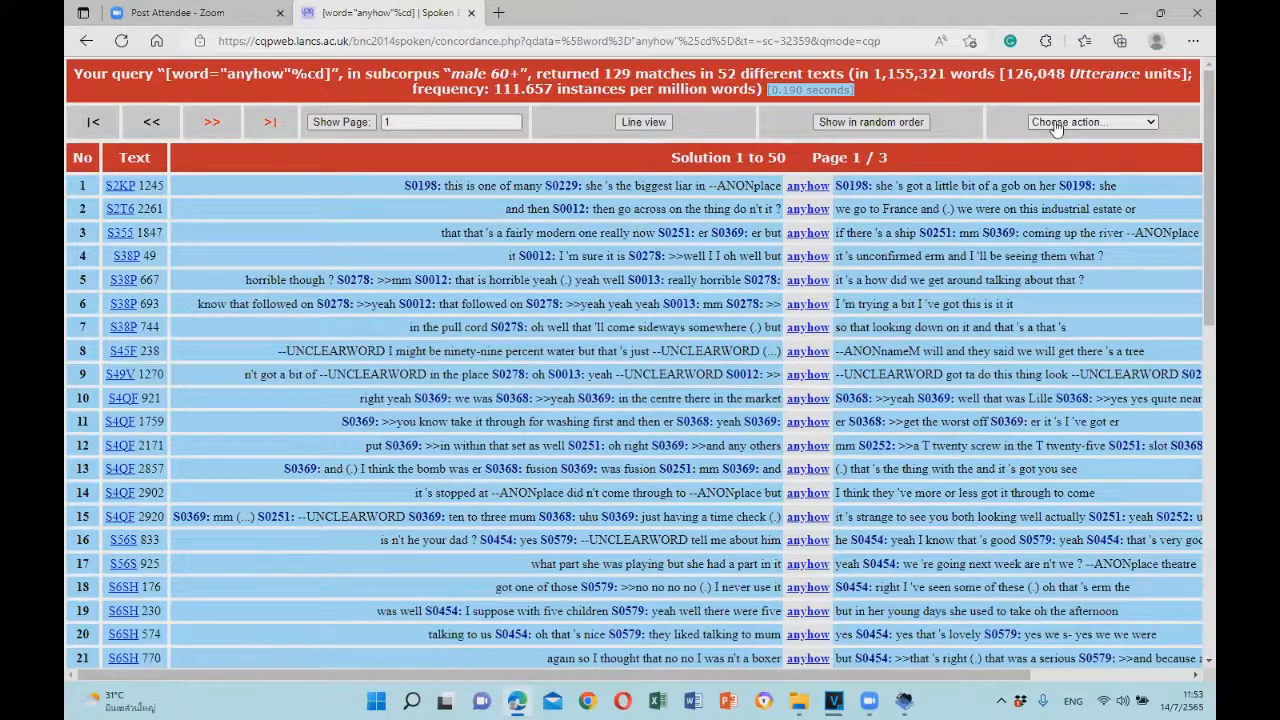
# Start a new standard query with its restriction set to the male 60+ subcorpus
pyautogui.click(1055, 124)
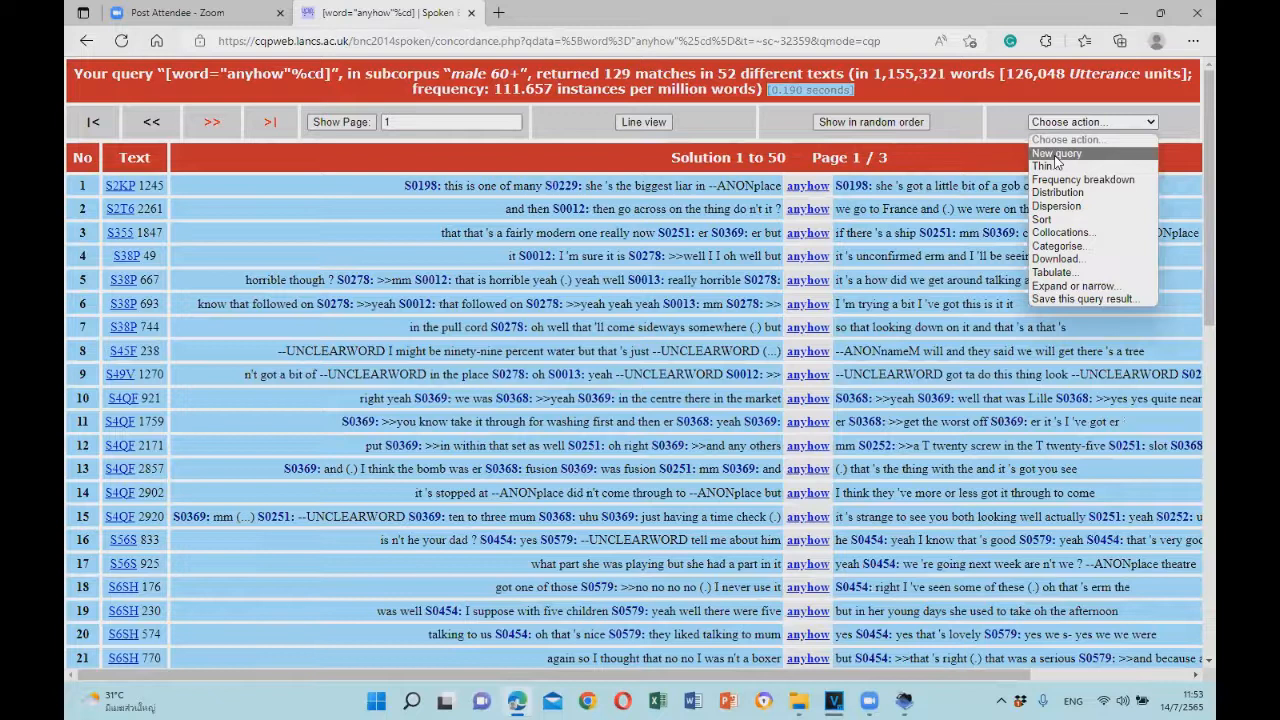
pyautogui.click(1055, 155)
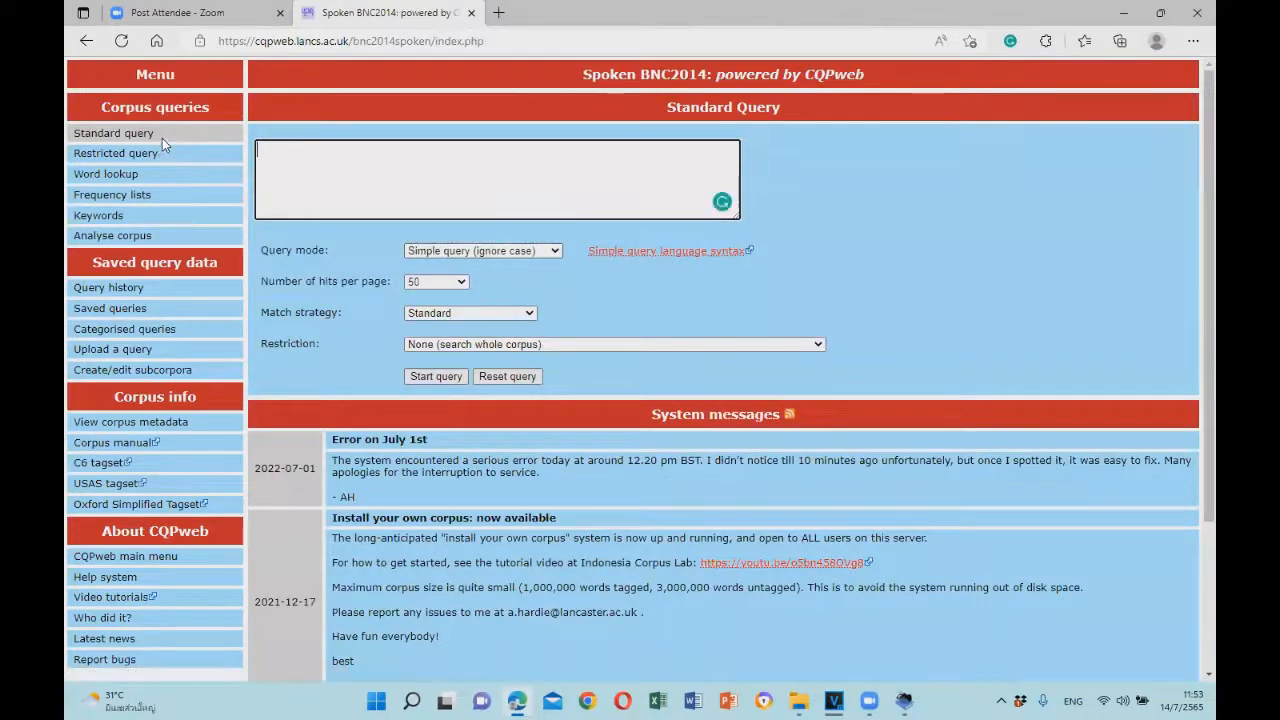
pyautogui.click(463, 346)
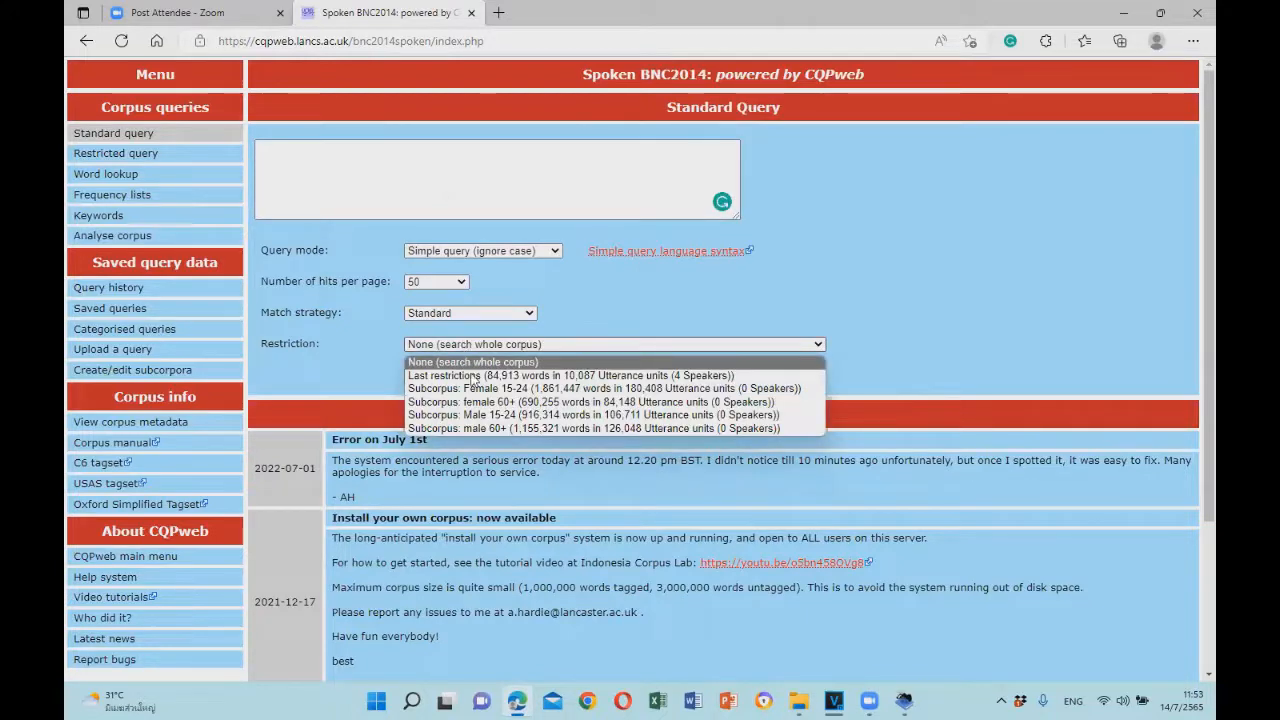
pyautogui.click(480, 427)
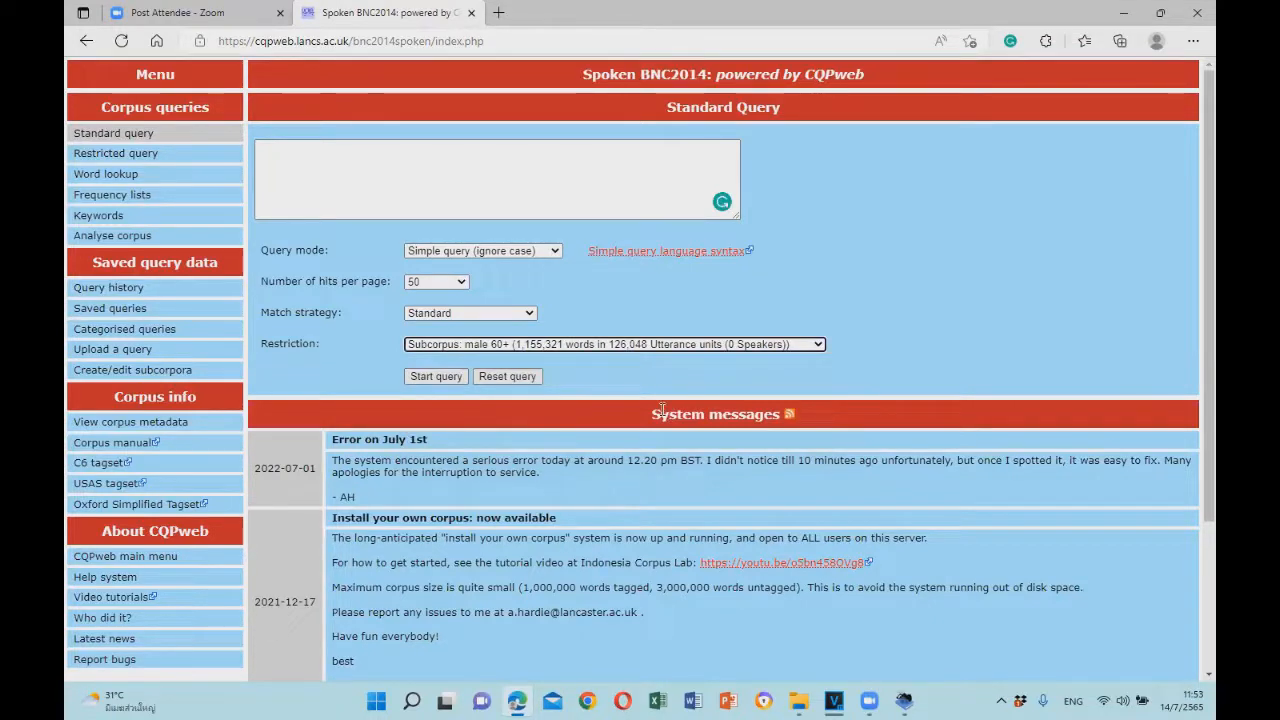
# Run the query "ai n't" and look through the first page of its concordance lines
pyautogui.click(353, 174)
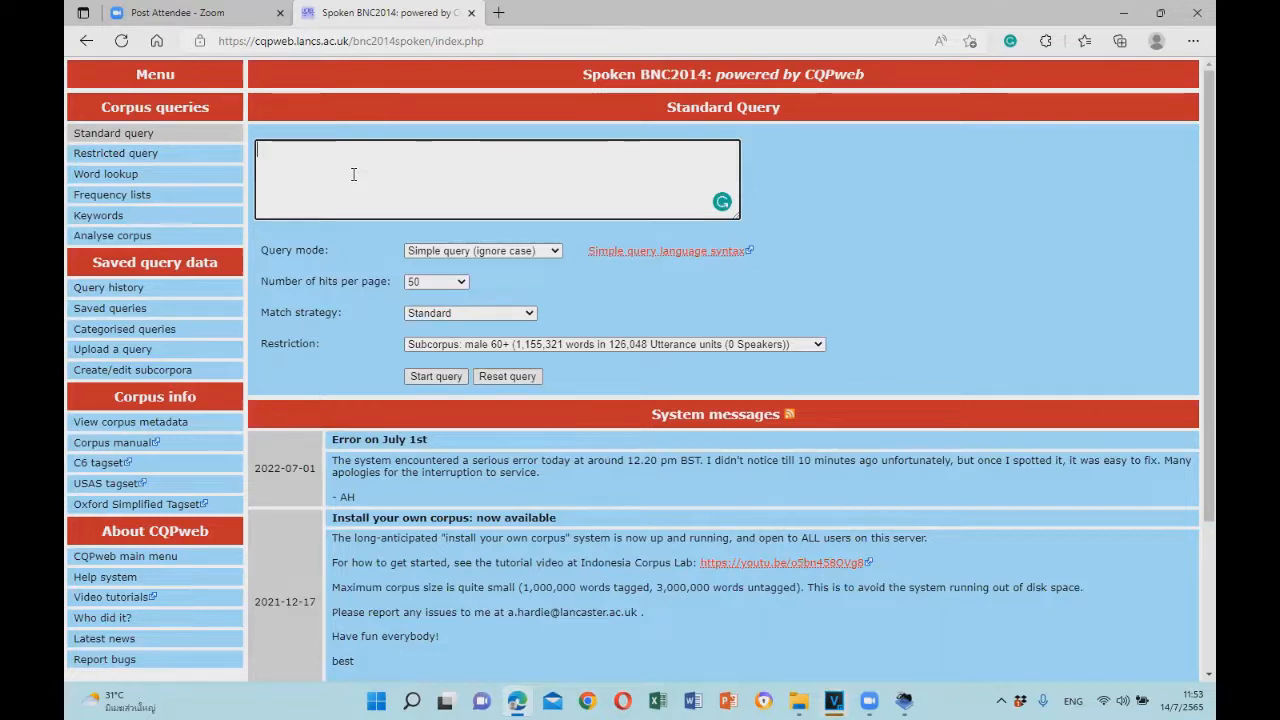
pyautogui.write("ai n't")
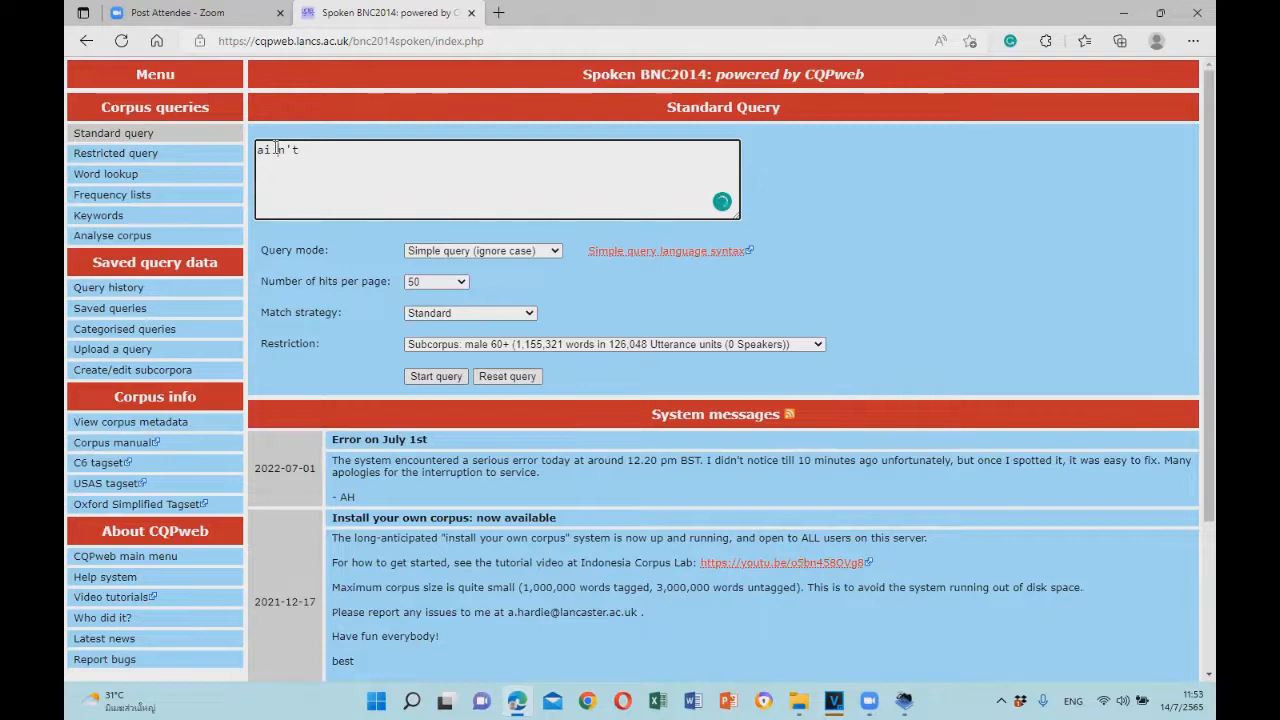
pyautogui.moveTo(279, 150); pyautogui.dragTo(272, 150)
pyautogui.click(310, 171)
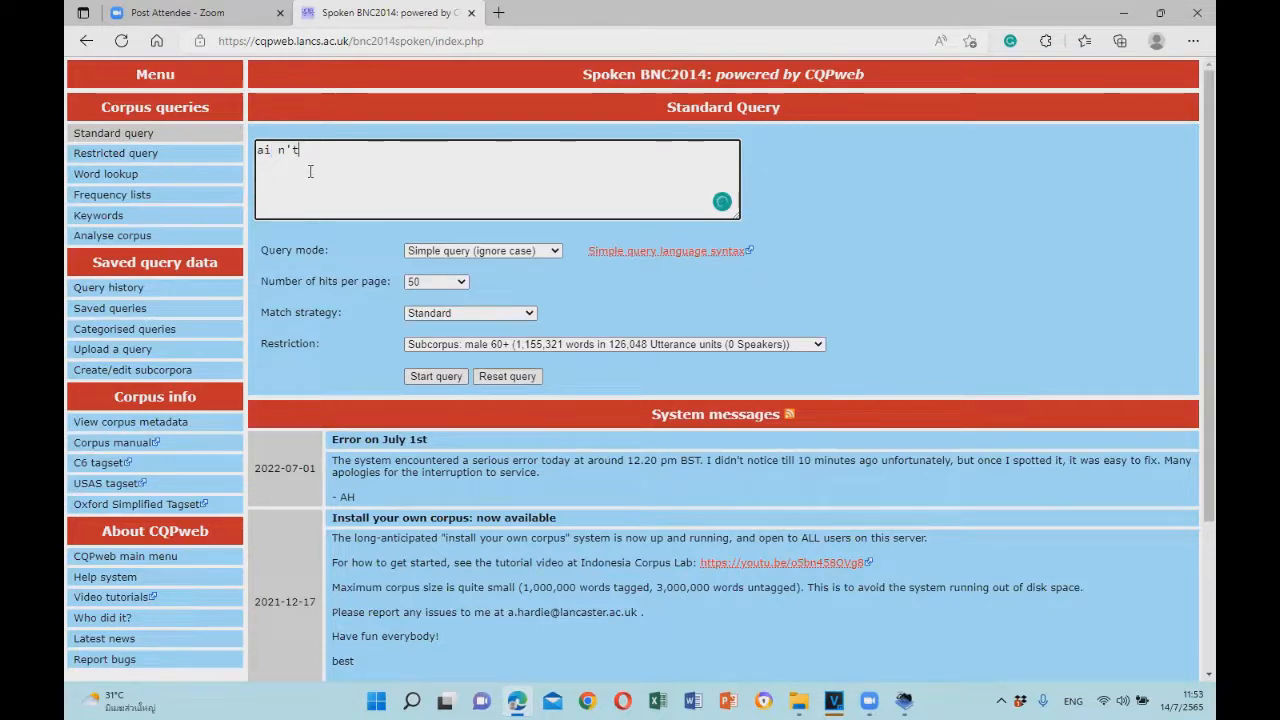
pyautogui.click(436, 376)
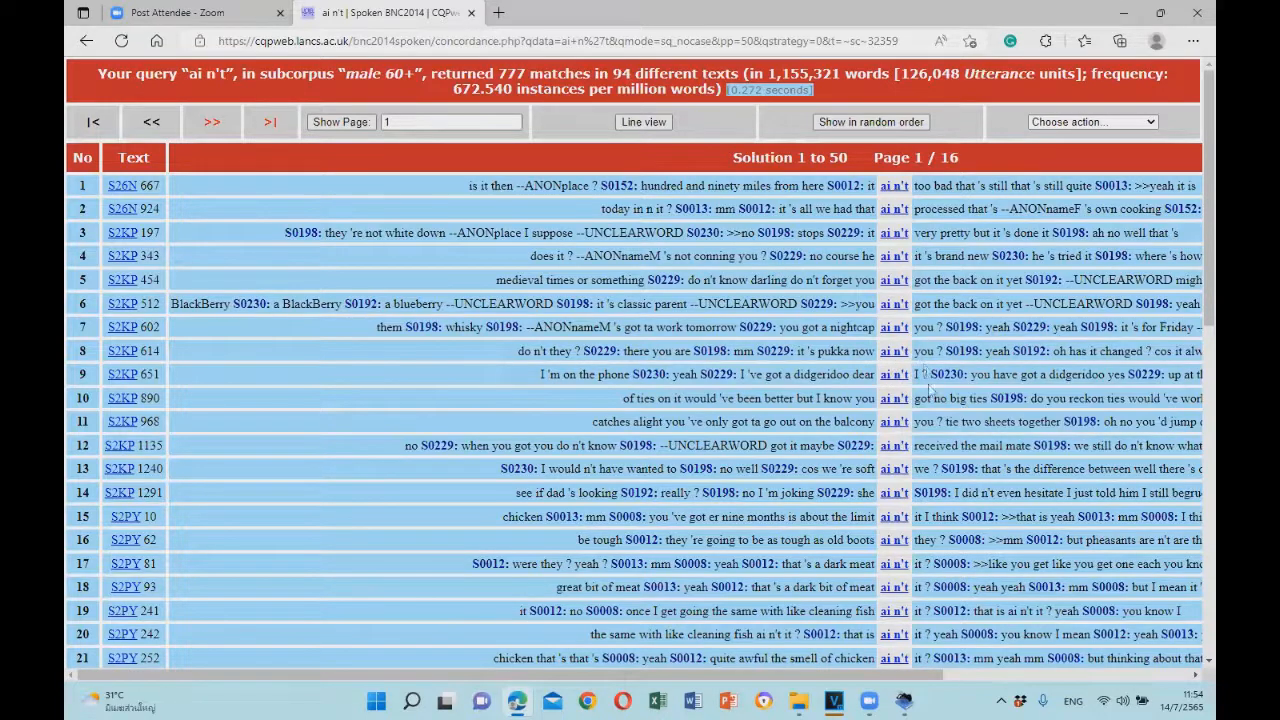
pyautogui.scroll(-1, 925, 400)
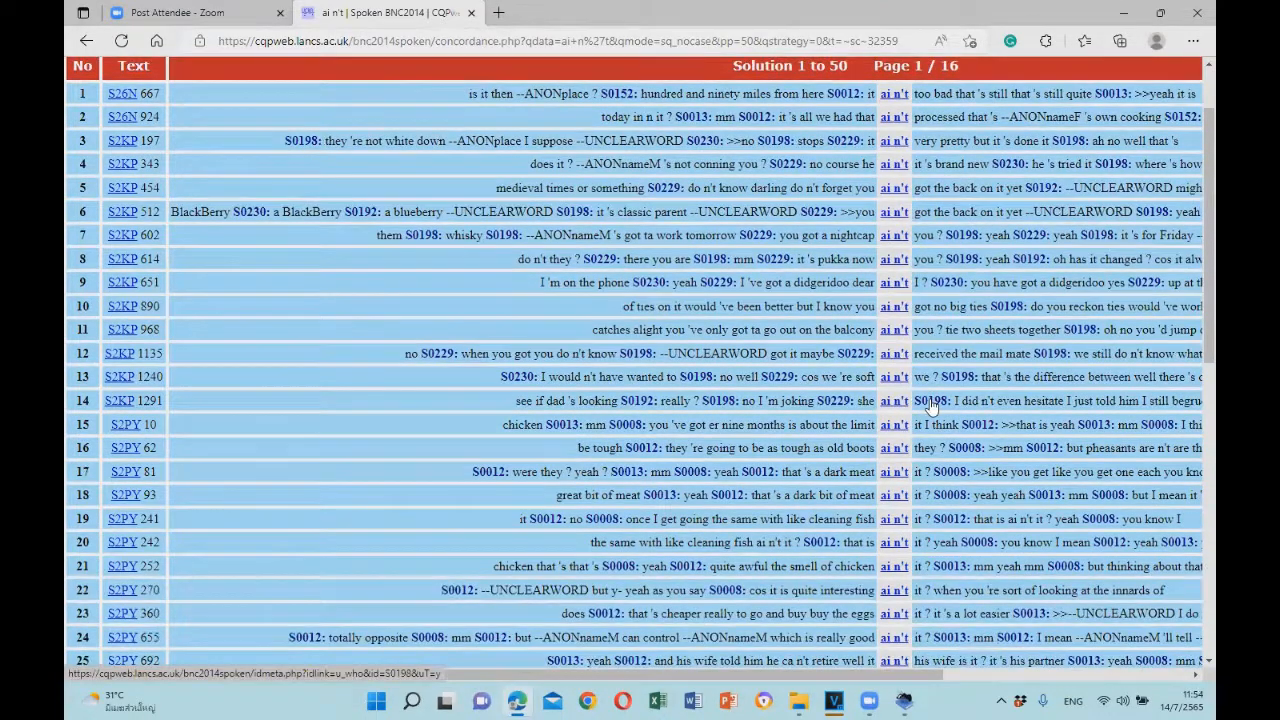
pyautogui.scroll(-2, 930, 405)
pyautogui.scroll(-5, 927, 420)
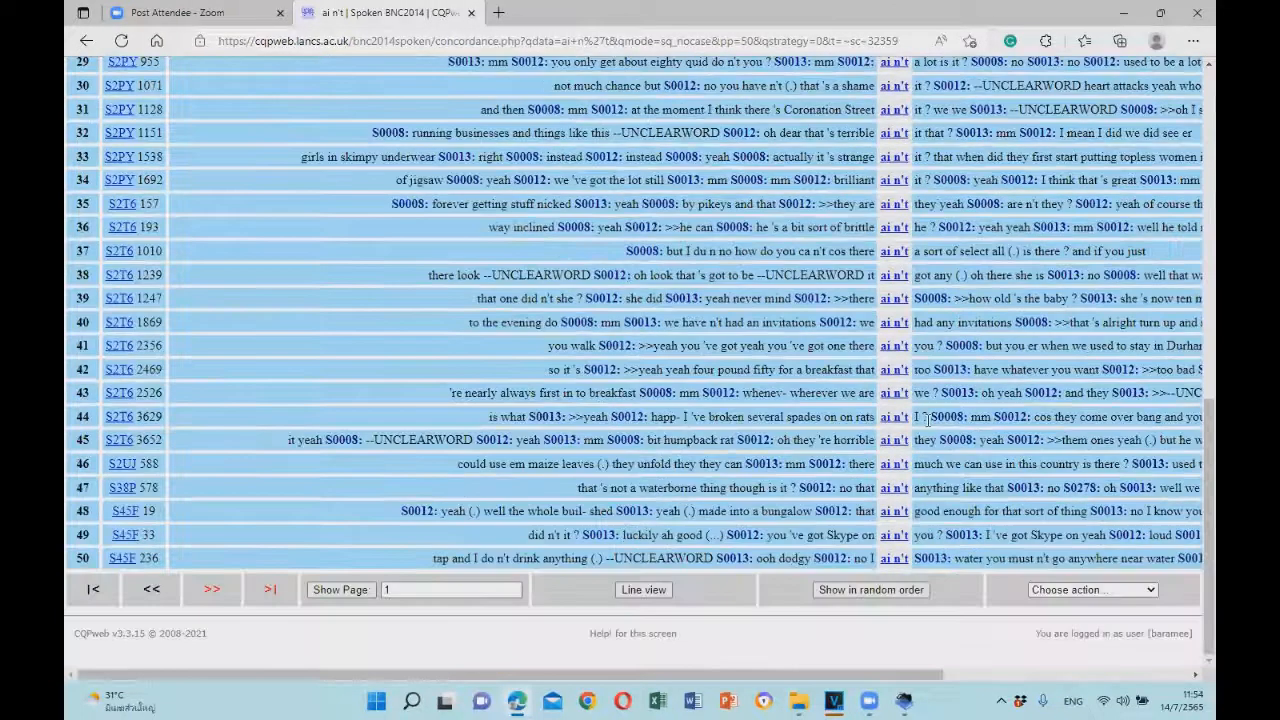